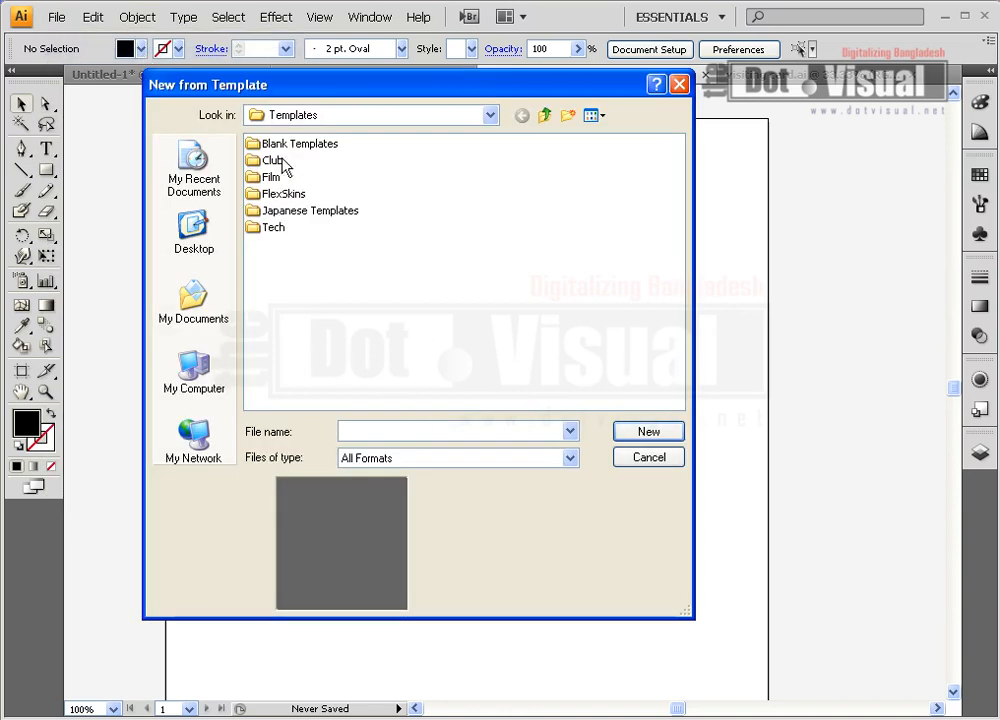
# Create a new document from the CD-DVD Print Items template in the Tech templates folder
pyautogui.doubleClick(283, 228)
pyautogui.click(285, 178)
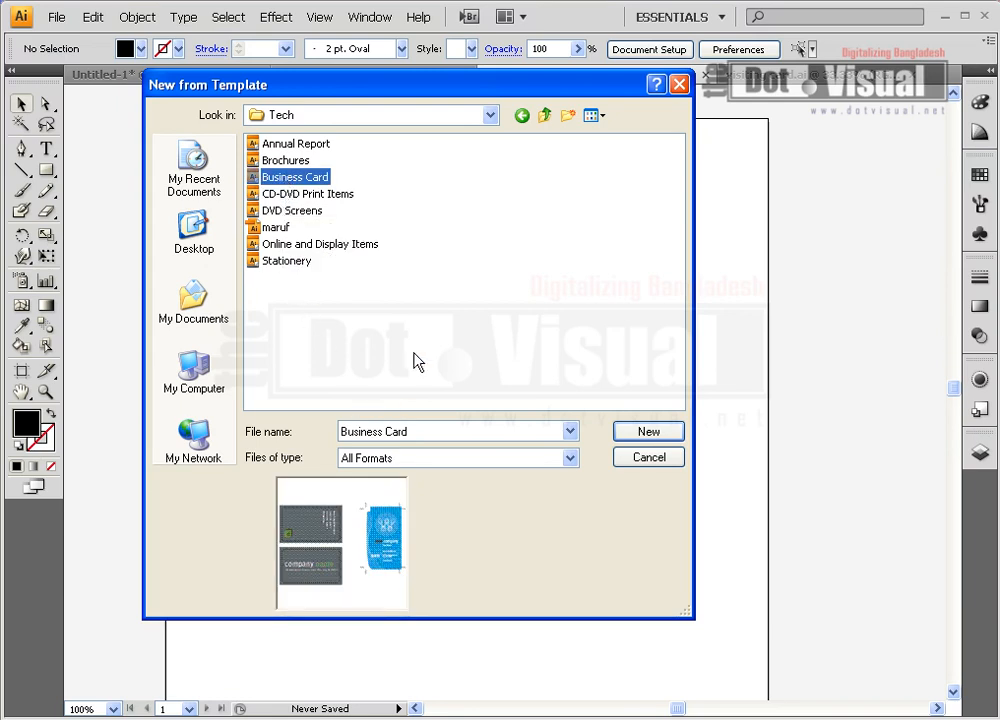
pyautogui.click(320, 196)
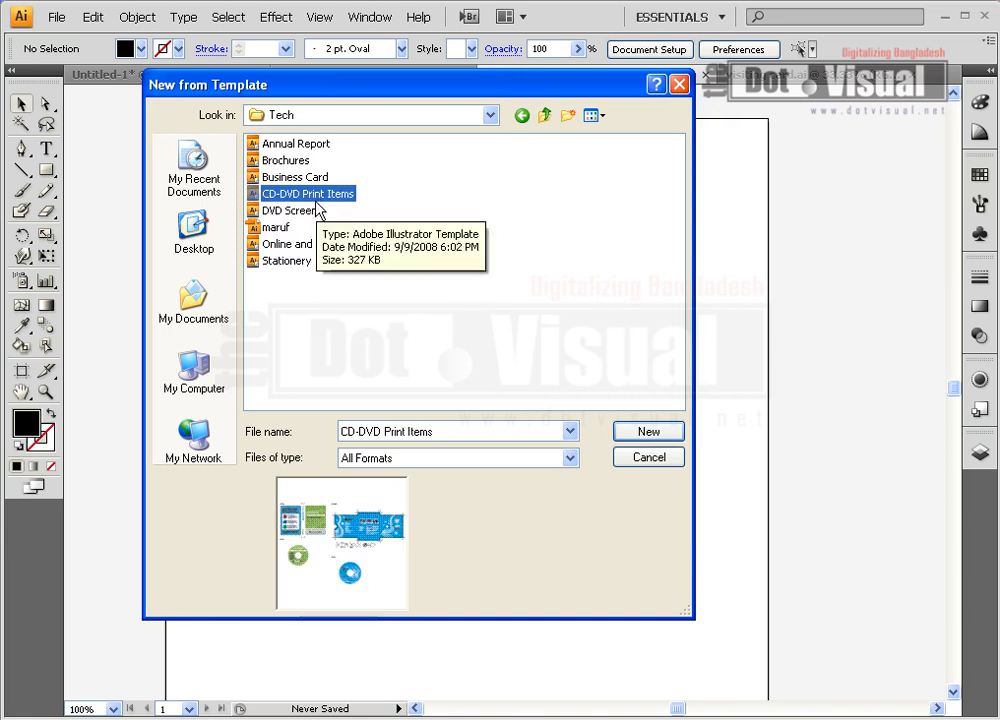
pyautogui.click(645, 437)
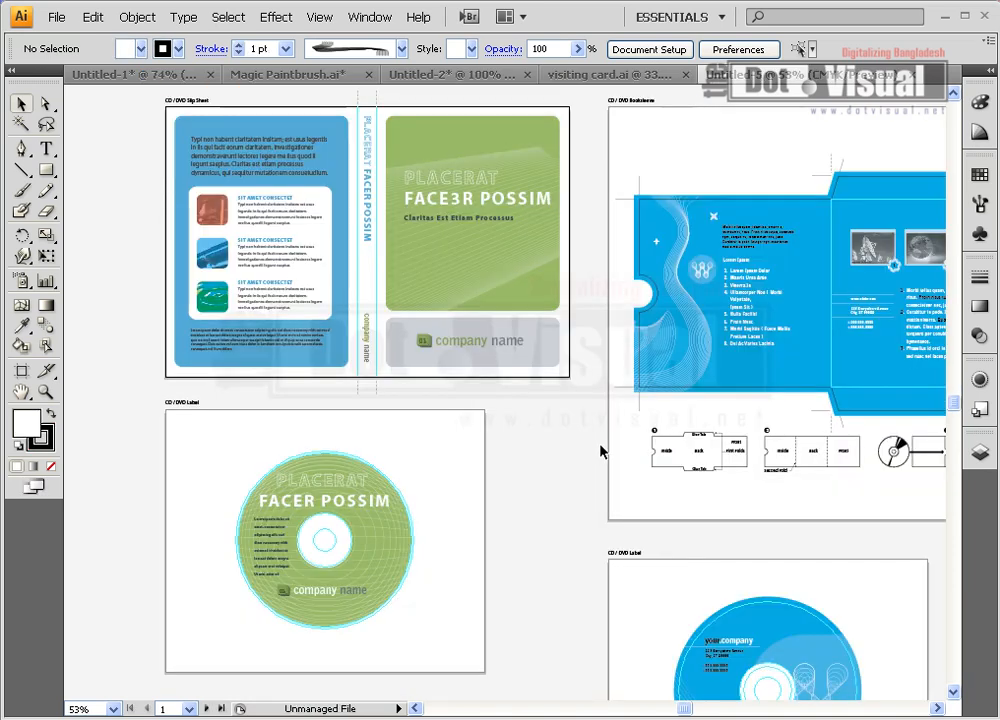
pyautogui.moveTo(737, 528); pyautogui.dragTo(641, 437)
pyautogui.moveTo(750, 480); pyautogui.dragTo(587, 442)
pyautogui.moveTo(696, 301); pyautogui.dragTo(625, 509)
pyautogui.moveTo(510, 489); pyautogui.dragTo(562, 452)
pyautogui.moveTo(435, 514); pyautogui.dragTo(558, 496)
pyautogui.moveTo(373, 568); pyautogui.dragTo(491, 475)
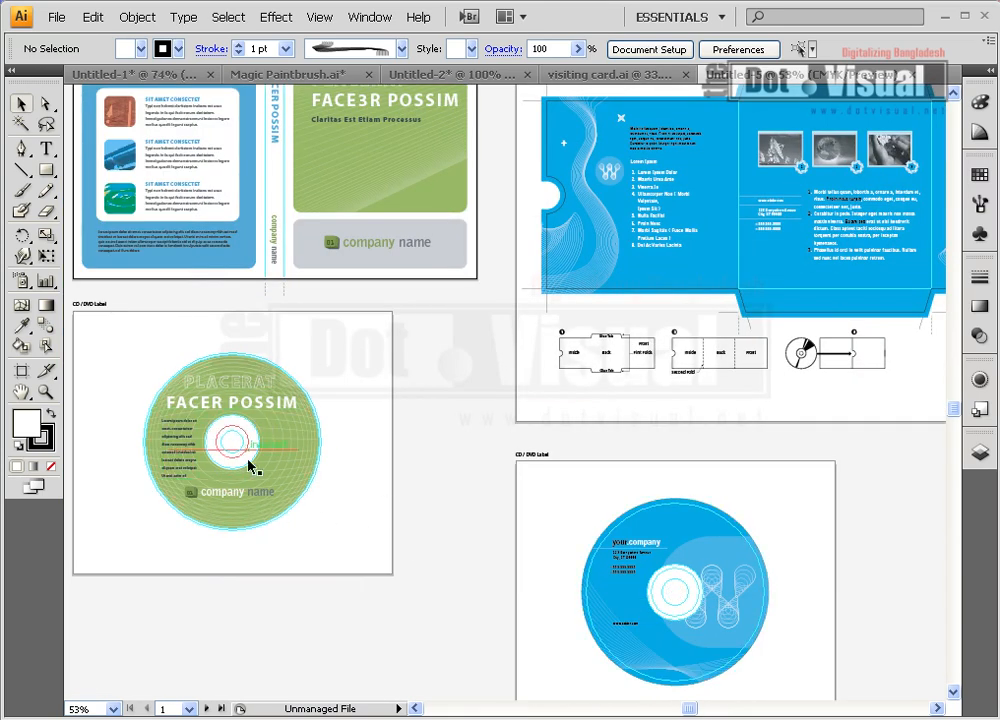
pyautogui.moveTo(346, 520); pyautogui.dragTo(435, 452)
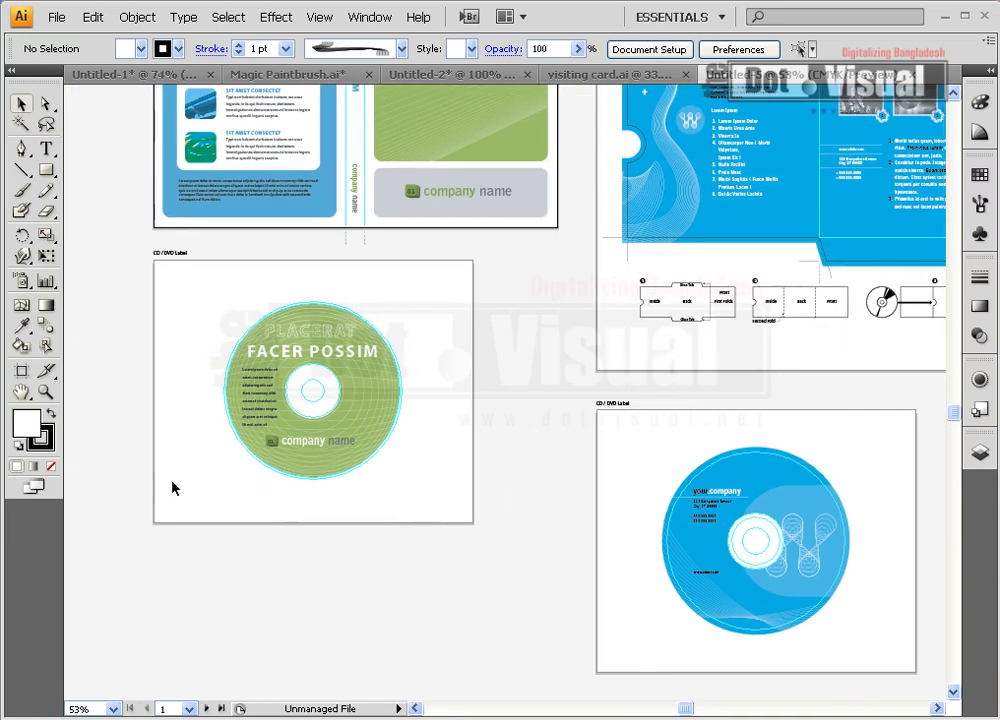
pyautogui.click(45, 392)
# Magnify the blue CD label to 150% and centre it in the window
pyautogui.click(743, 558)
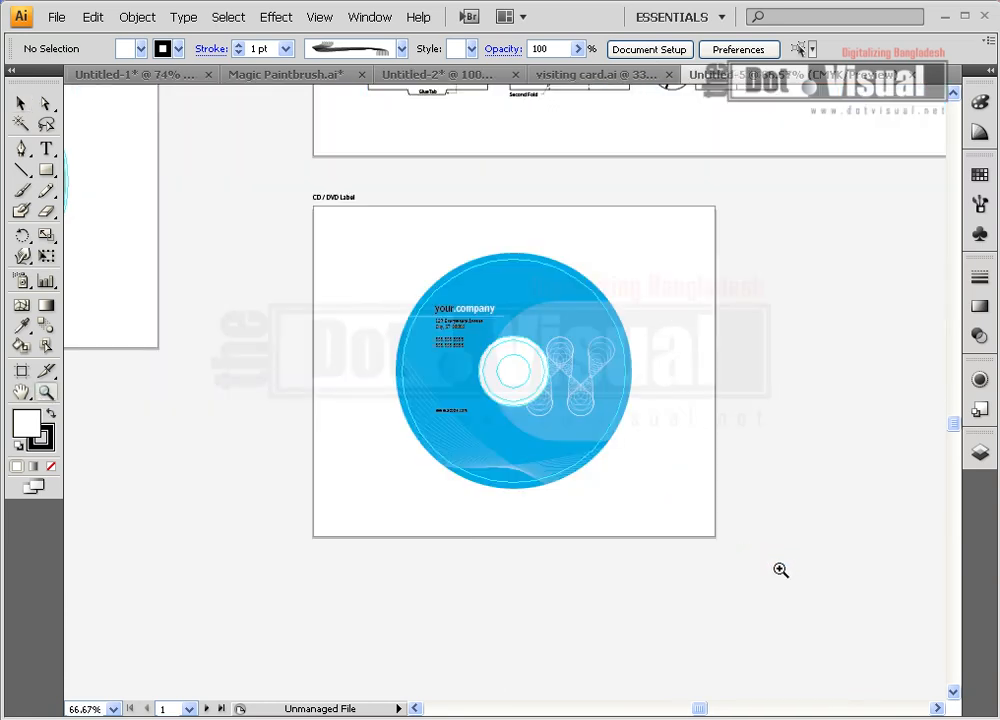
pyautogui.click(574, 400)
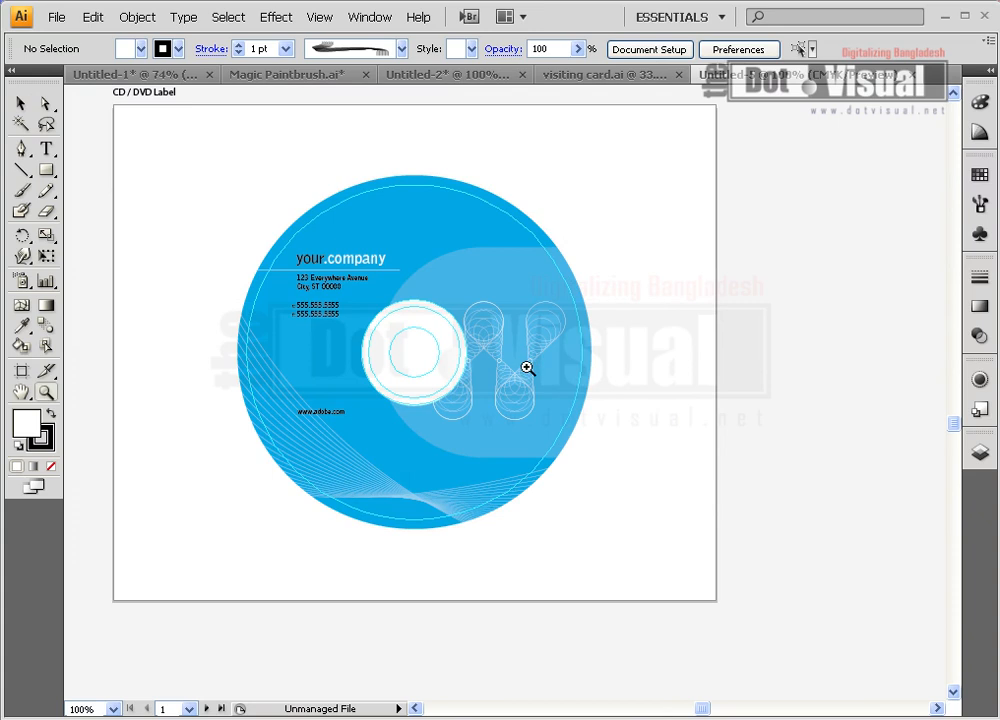
pyautogui.click(527, 369)
pyautogui.moveTo(527, 371); pyautogui.dragTo(594, 376)
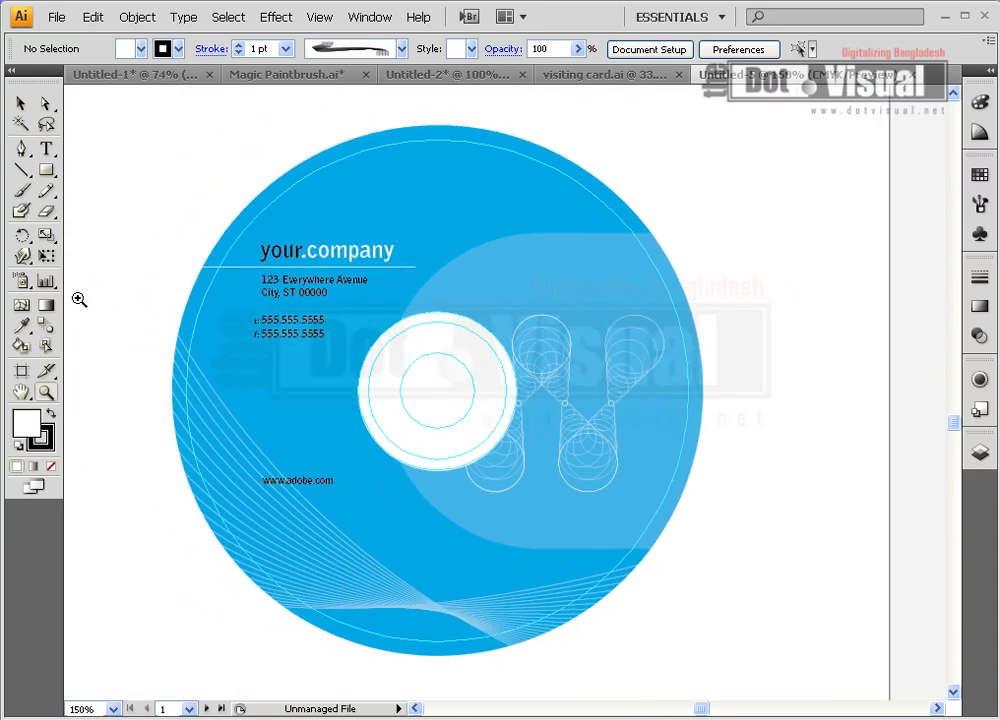
# Select the word 'your' in the your.company heading, then leave text editing and deselect
pyautogui.click(21, 103)
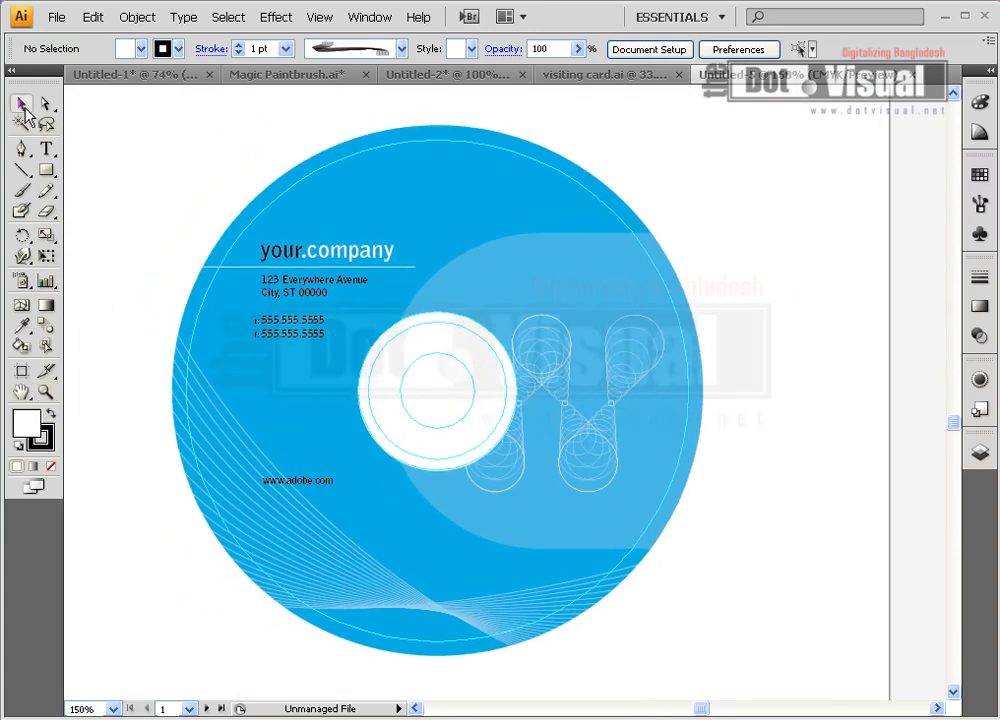
pyautogui.doubleClick(348, 259)
pyautogui.click(300, 251)
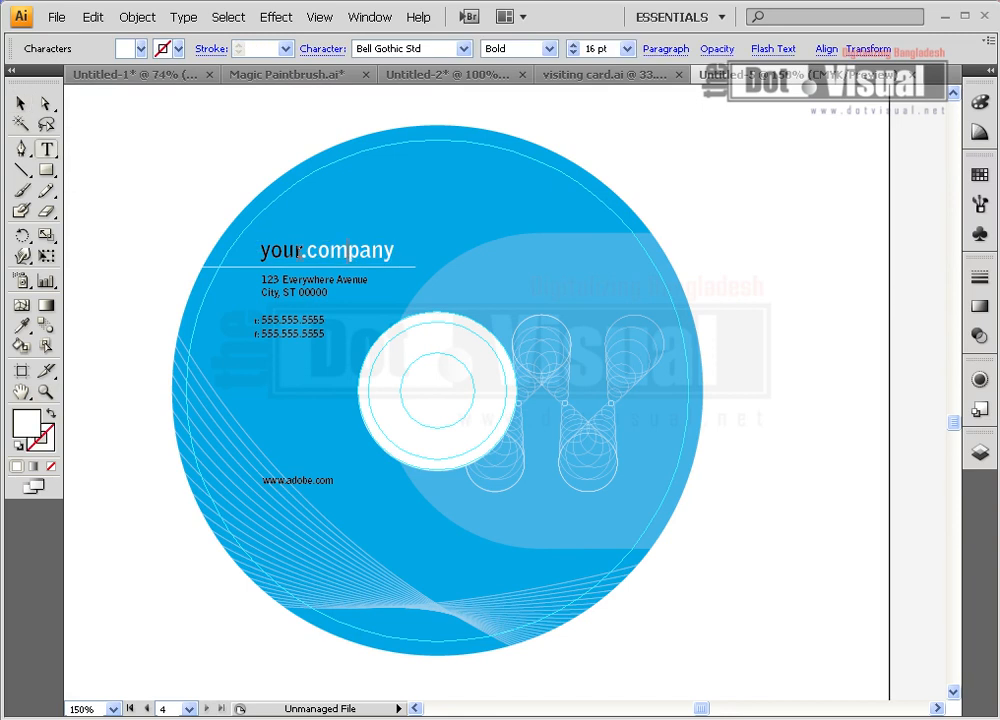
pyautogui.doubleClick(288, 251)
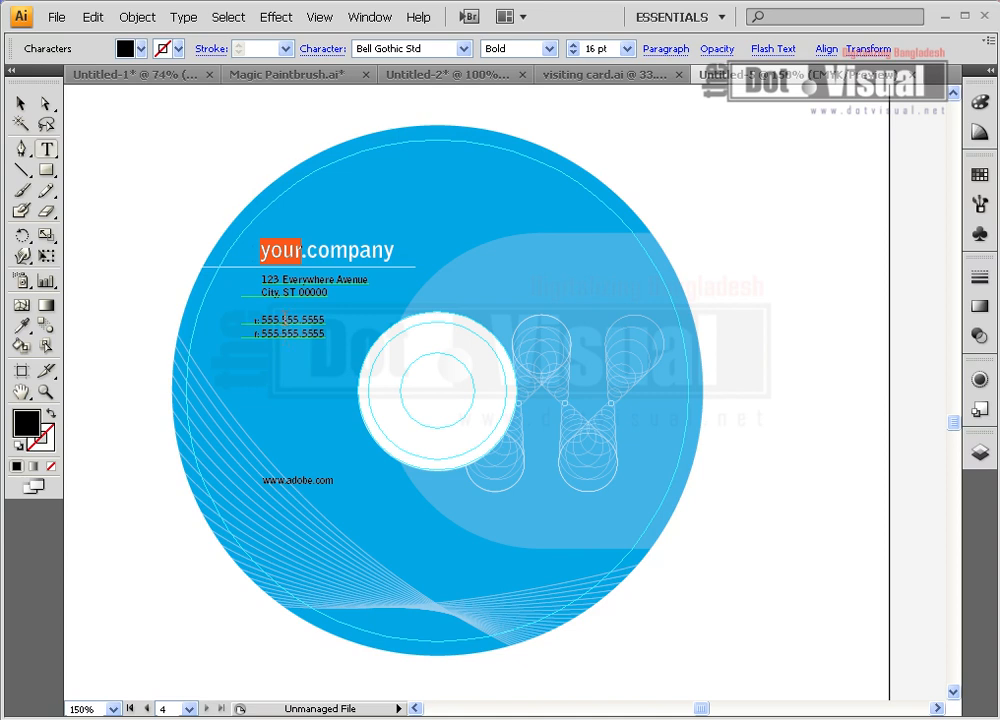
pyautogui.click(21, 103)
pyautogui.click(156, 179)
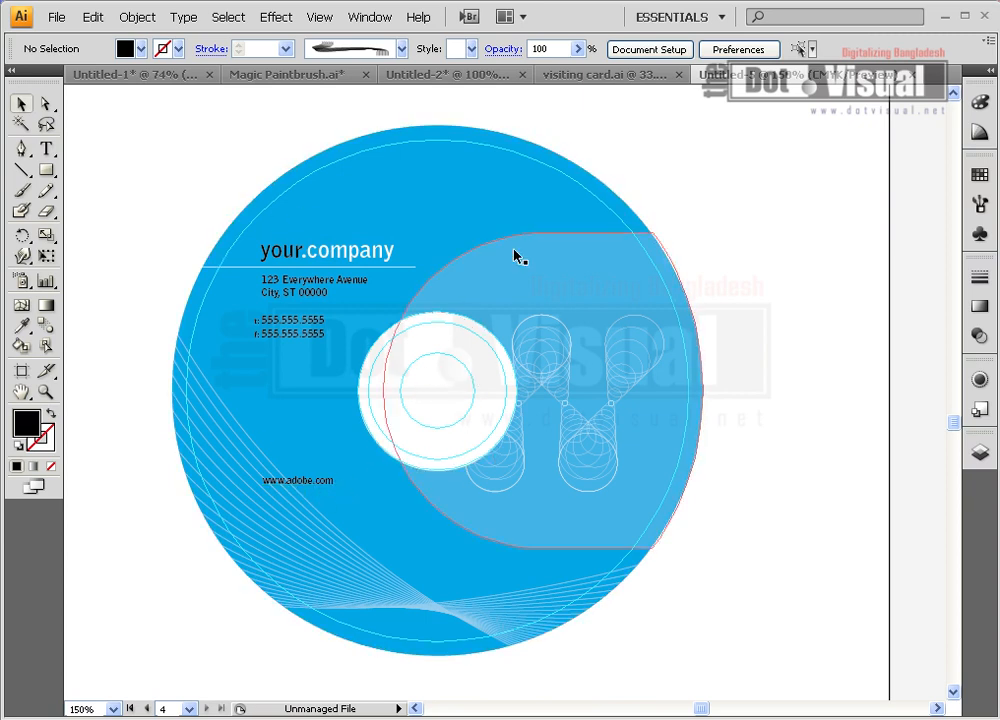
# Copy the entire blue disc artwork and create a new blank document
pyautogui.moveTo(142, 119); pyautogui.dragTo(743, 679)
pyautogui.hotkey('ctrl', 'shift', 'b')
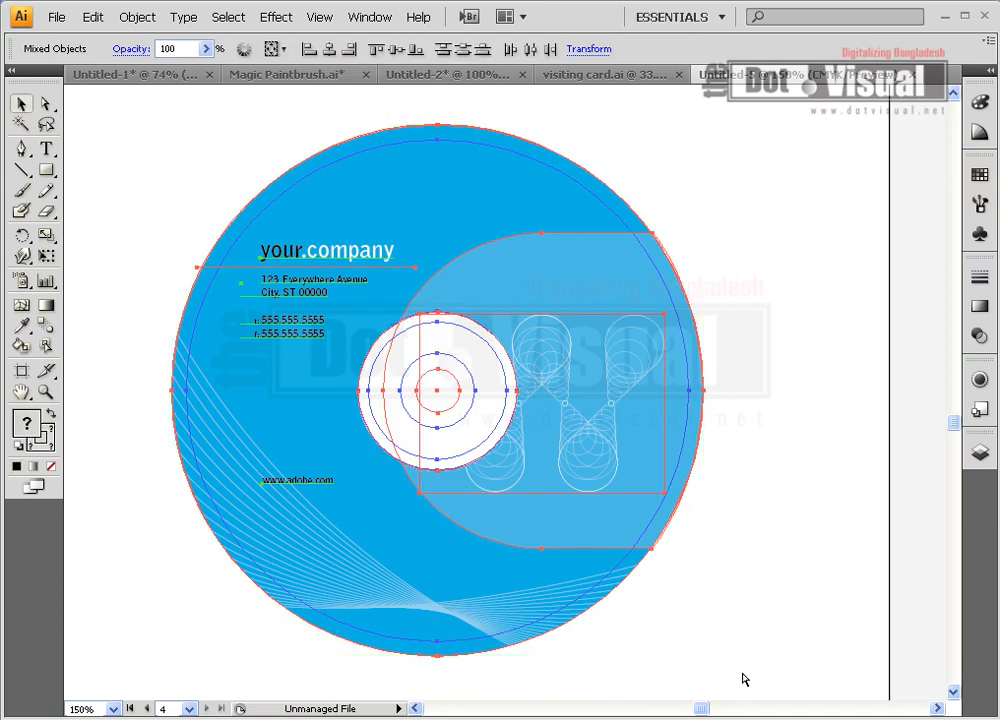
pyautogui.hotkey('ctrl', 'n')
pyautogui.press('Return')
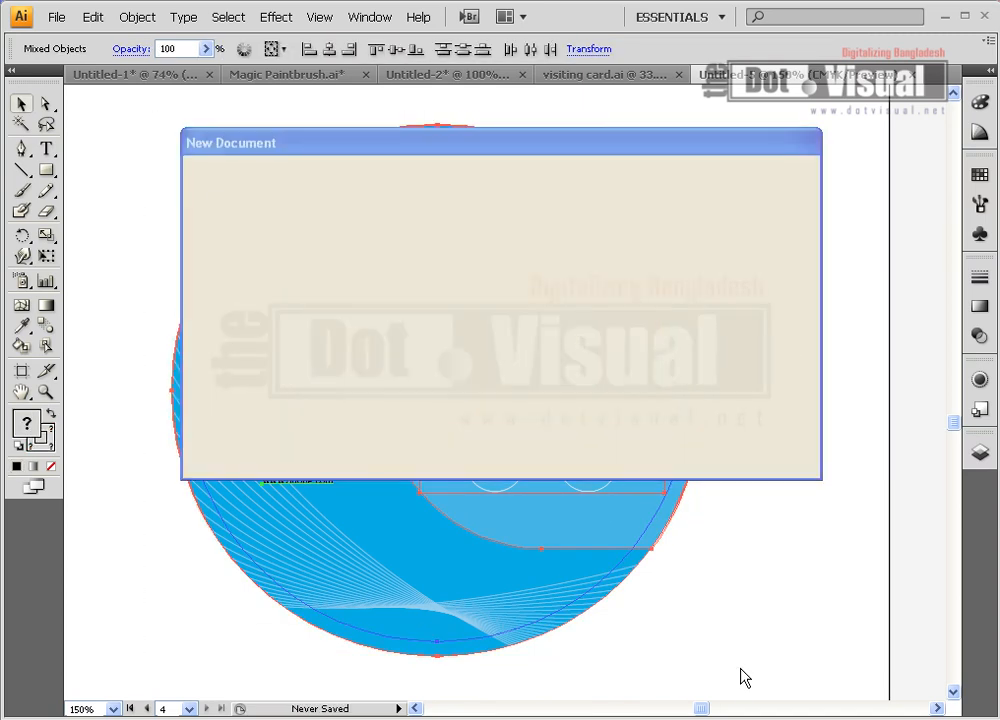
# Paste the disc artwork into the new document and move it to the top of the page
pyautogui.hotkey('ctrl', 'v')
pyautogui.hotkey('ctrl', 'shift', 'b')
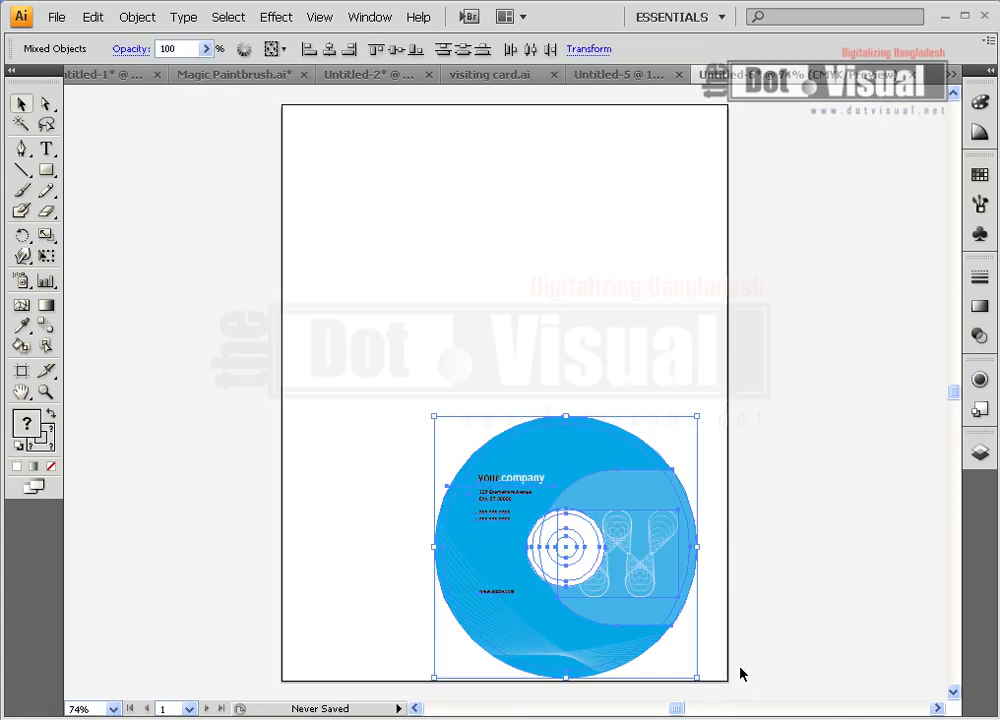
pyautogui.moveTo(576, 469); pyautogui.dragTo(496, 196)
pyautogui.click(388, 463)
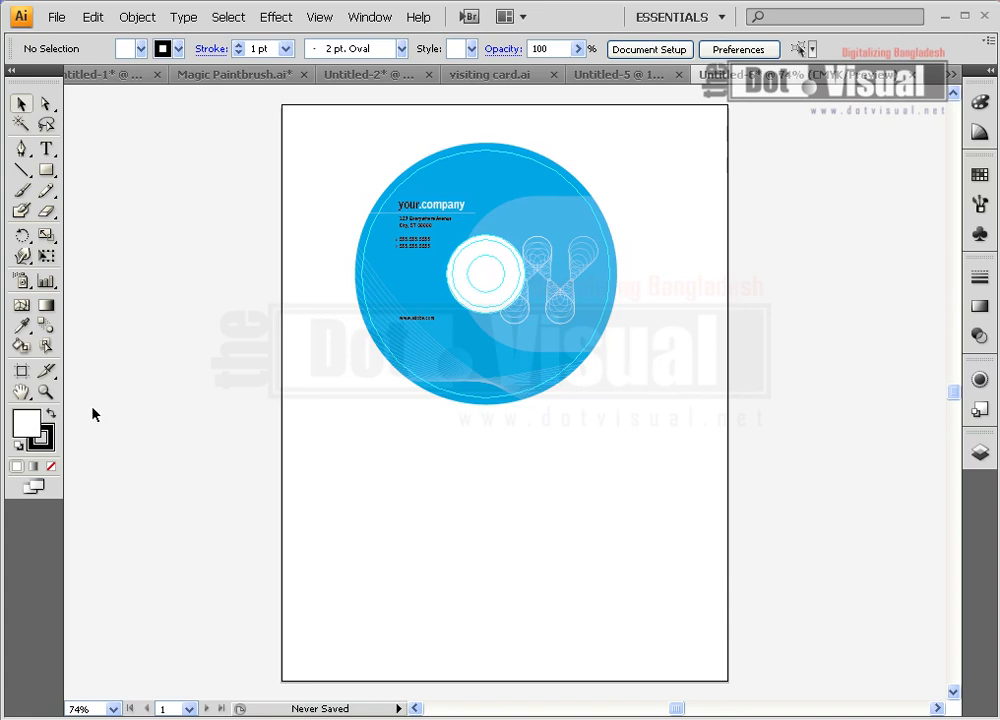
pyautogui.click(46, 392)
# Retype the label heading from 'your.company' to 'Dot.Visual'
pyautogui.click(513, 237)
pyautogui.click(508, 479)
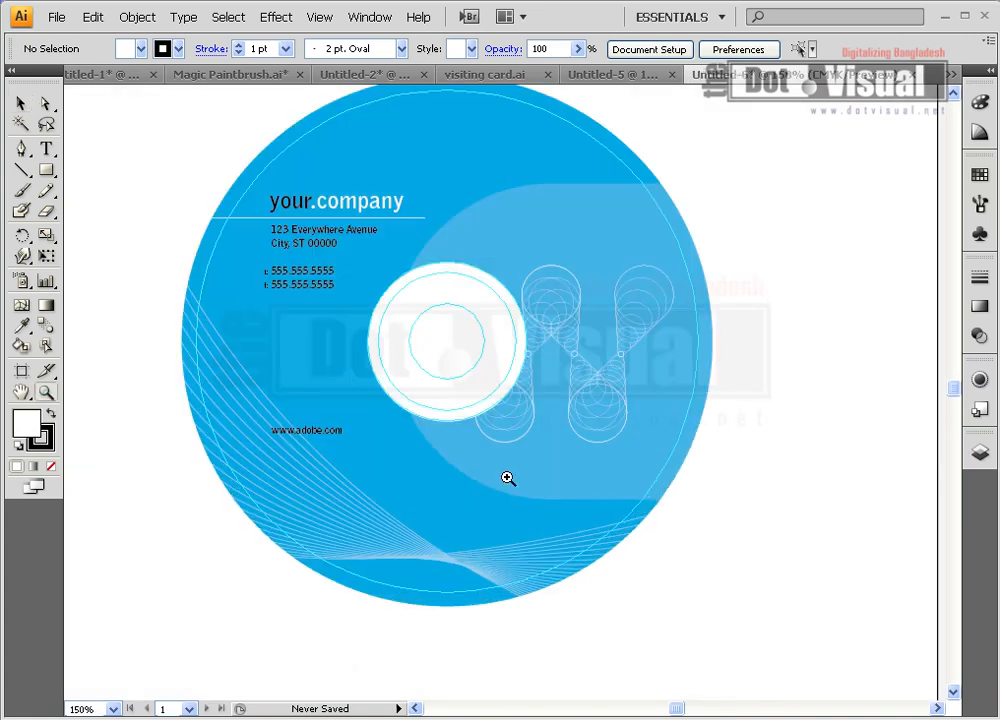
pyautogui.click(46, 148)
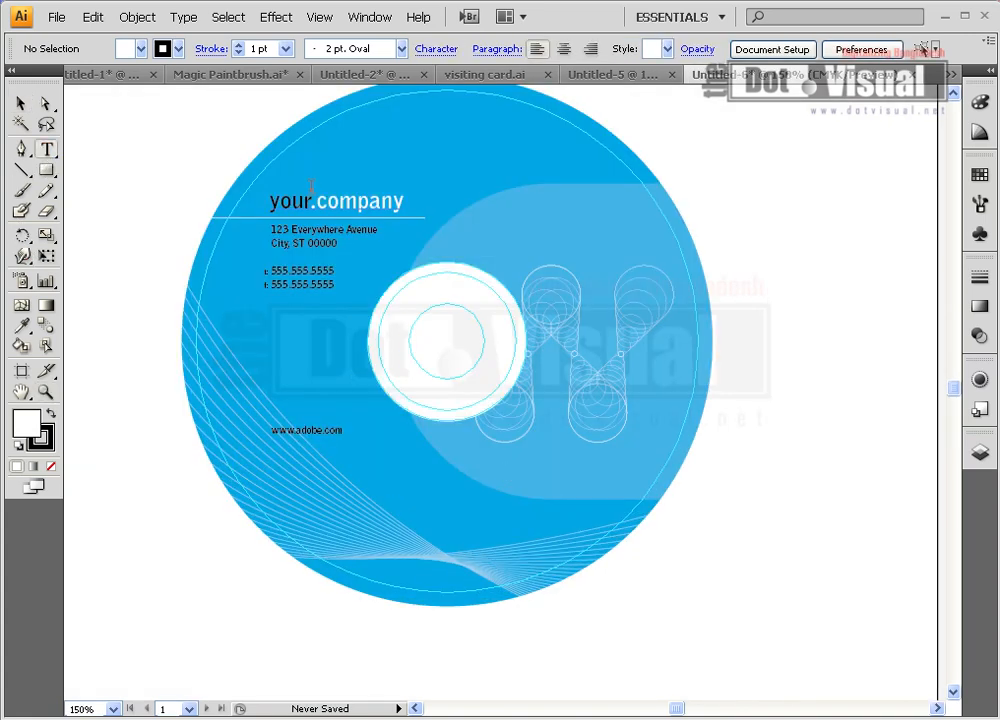
pyautogui.doubleClick(312, 200)
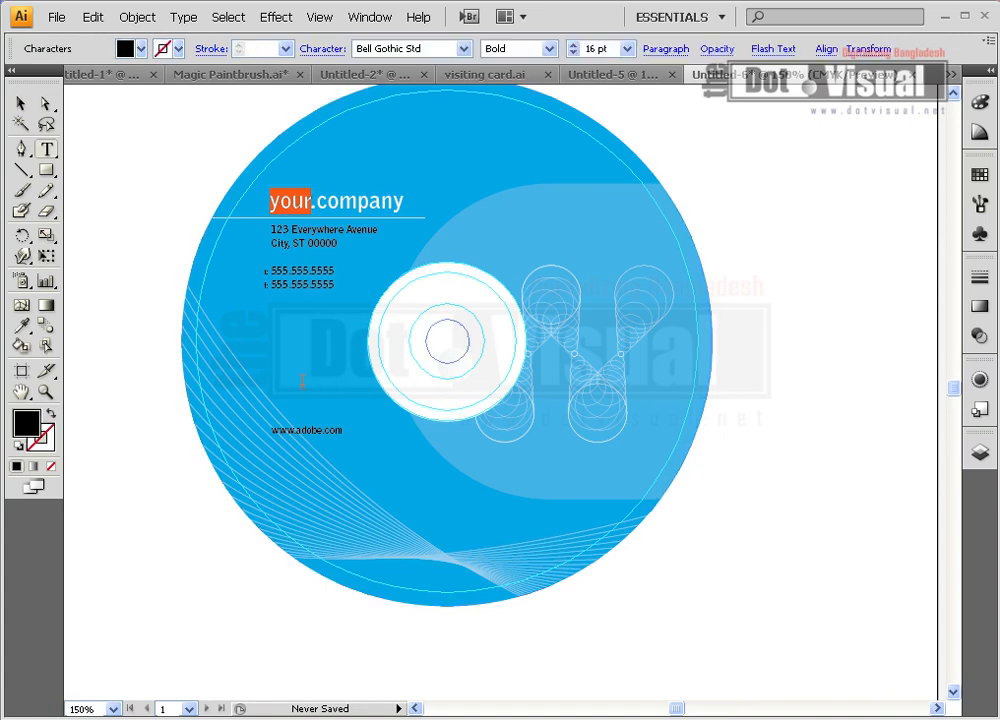
pyautogui.write('Dot')
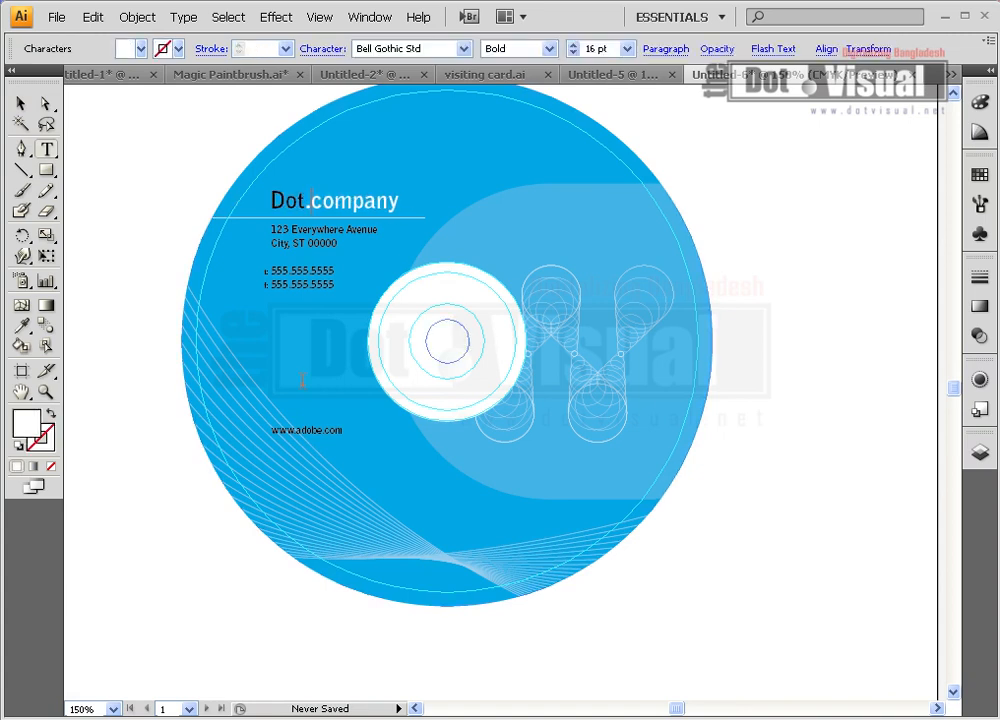
pyautogui.doubleClick(321, 200)
pyautogui.write('Visu')
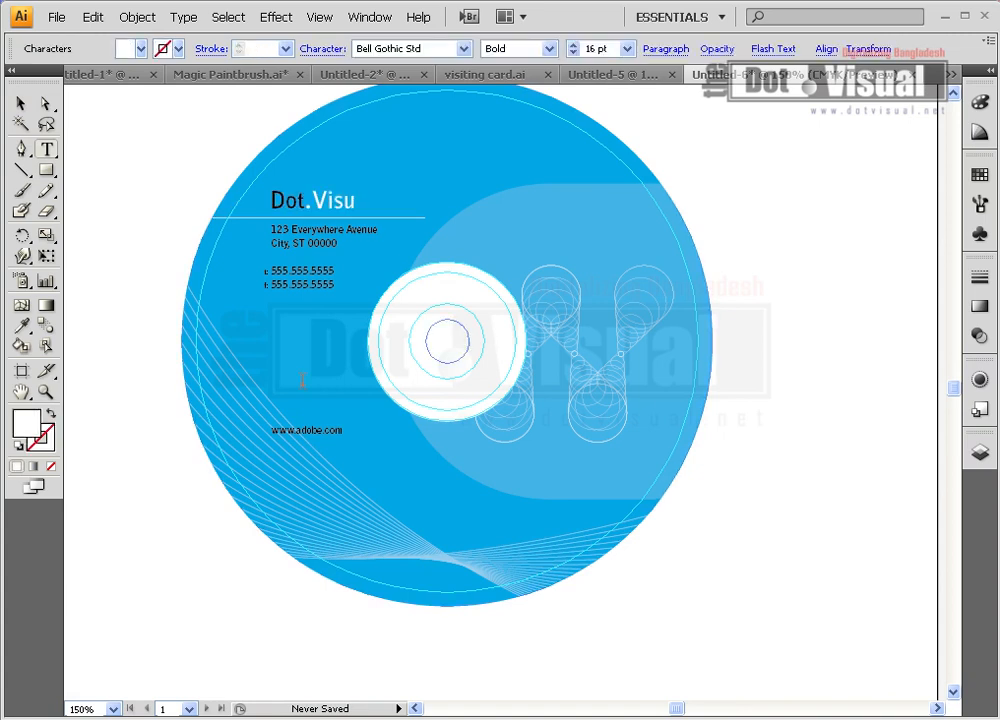
pyautogui.write('al')
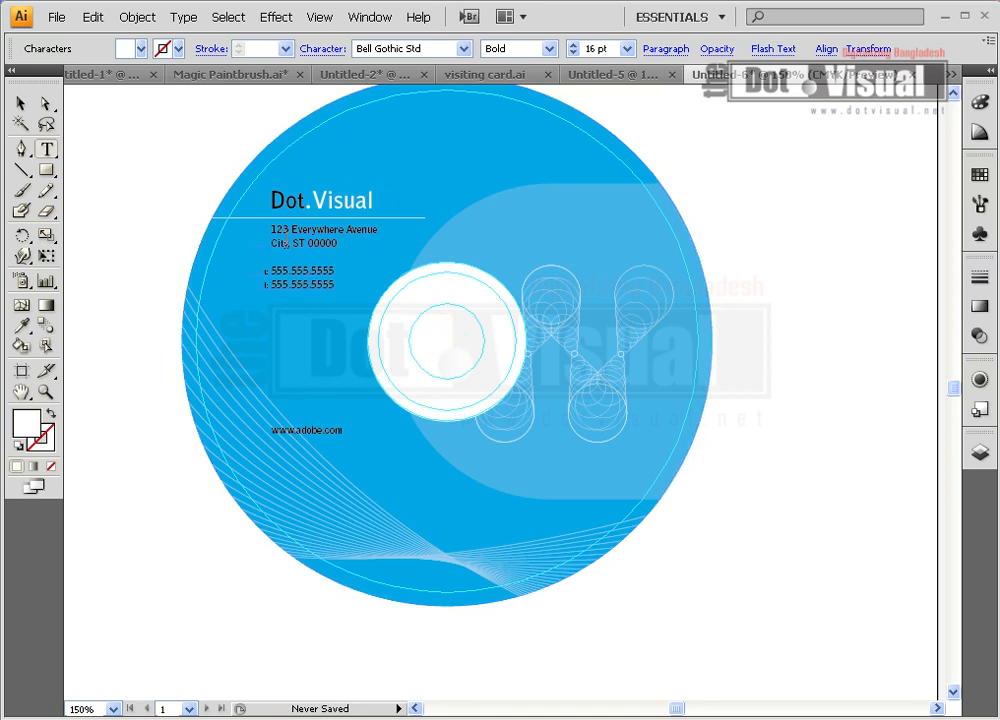
pyautogui.click(334, 243)
# Replace both address lines with the company's new street address and city line
pyautogui.moveTo(335, 244); pyautogui.dragTo(382, 230)
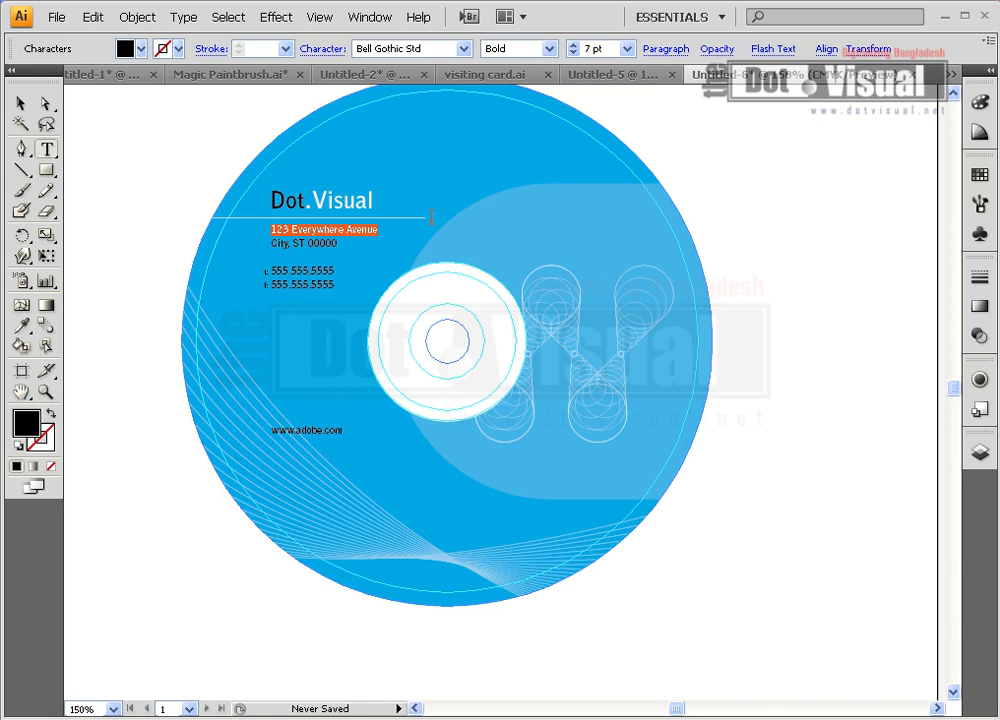
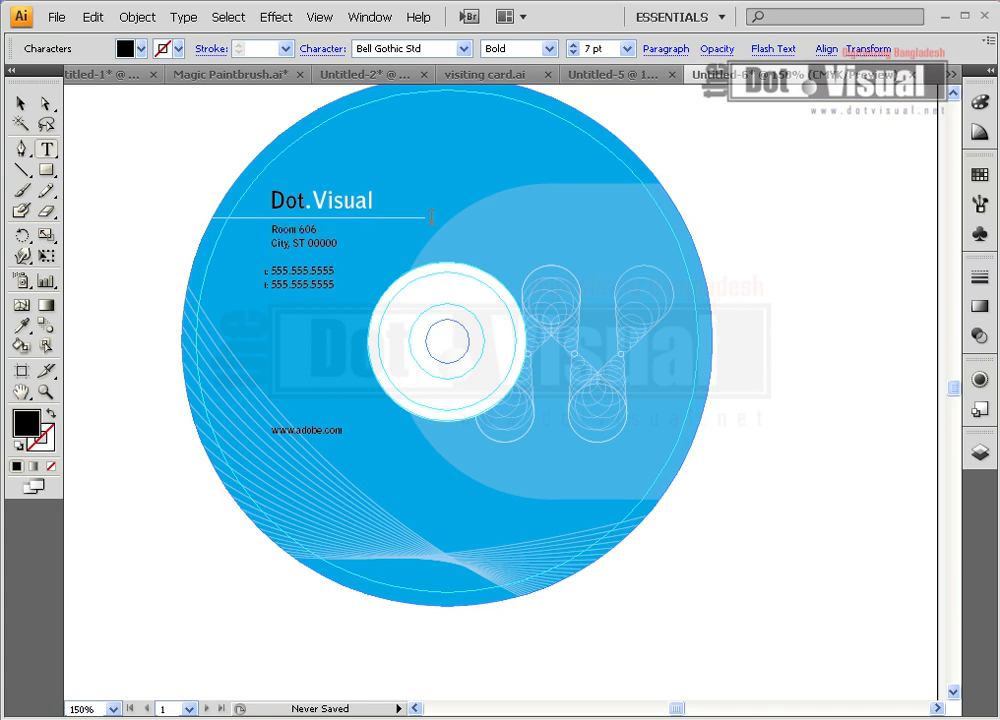
pyautogui.hotkey('shift', 'Home')
pyautogui.hotkey('shift', 'Right')
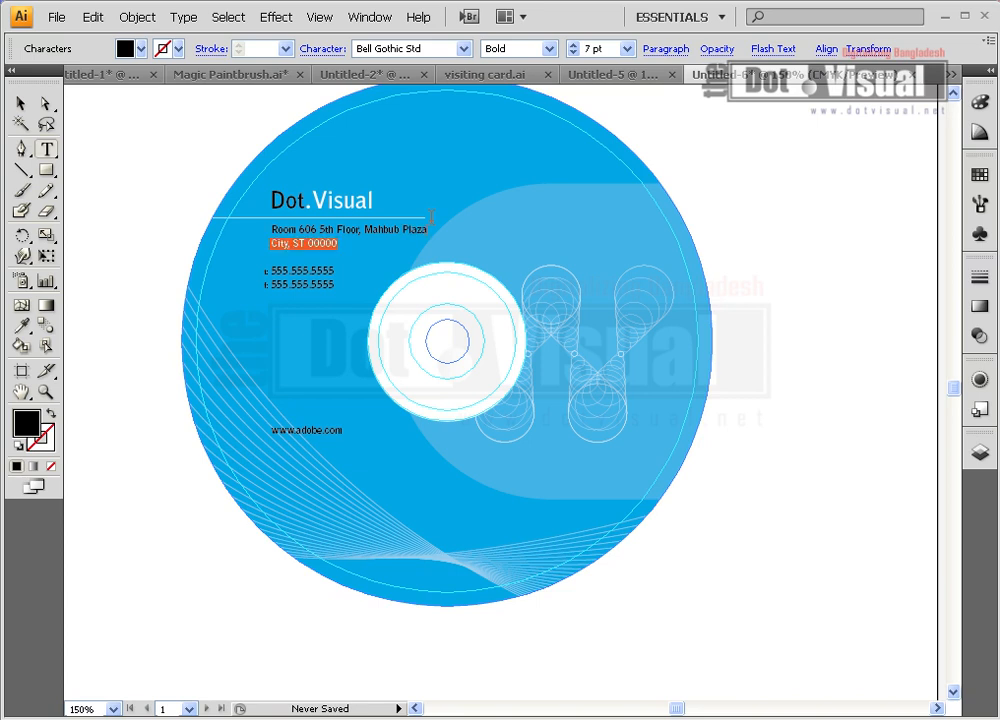
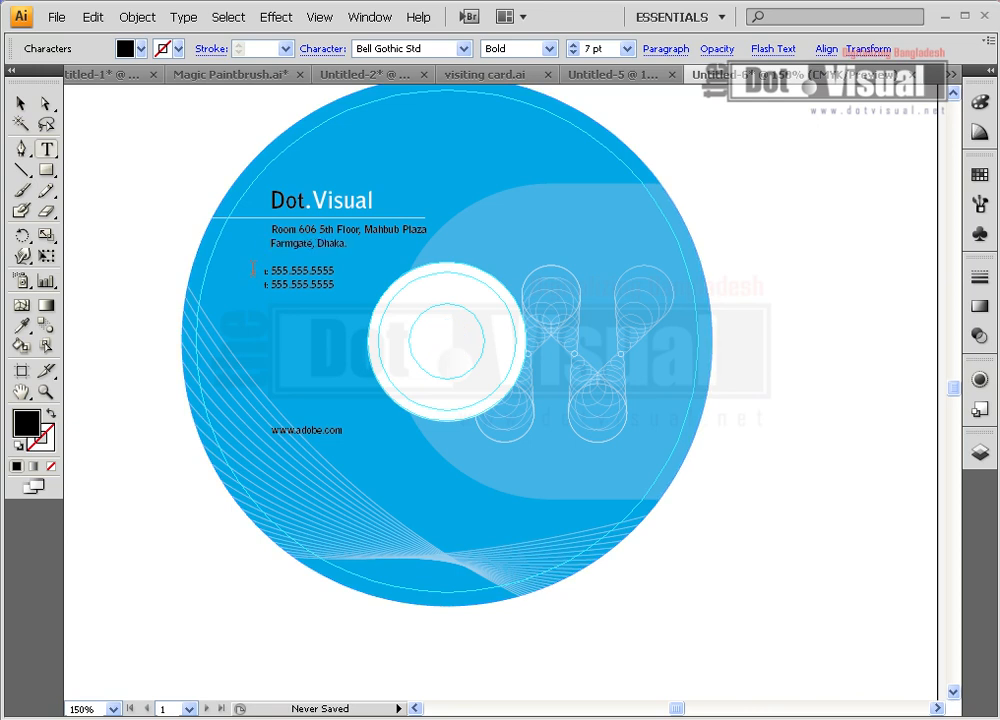
# Set the first phone line to 5 pt and type the new phone number
pyautogui.click(20, 103)
pyautogui.click(107, 174)
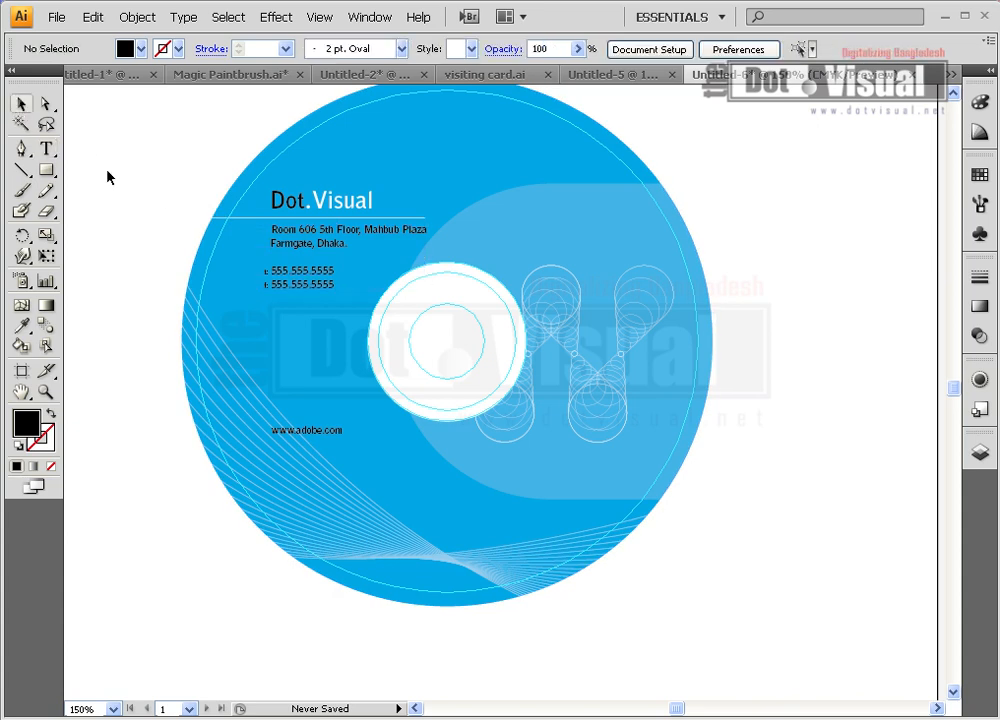
pyautogui.doubleClick(280, 285)
pyautogui.moveTo(268, 271); pyautogui.dragTo(361, 272)
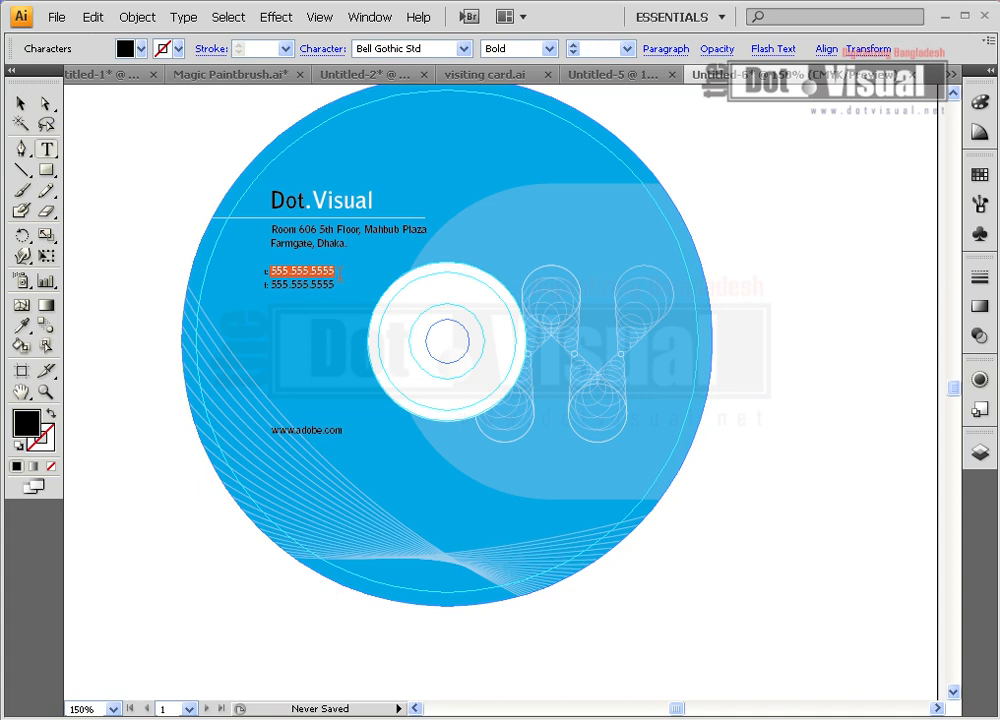
pyautogui.write('5')
pyautogui.press('Return')
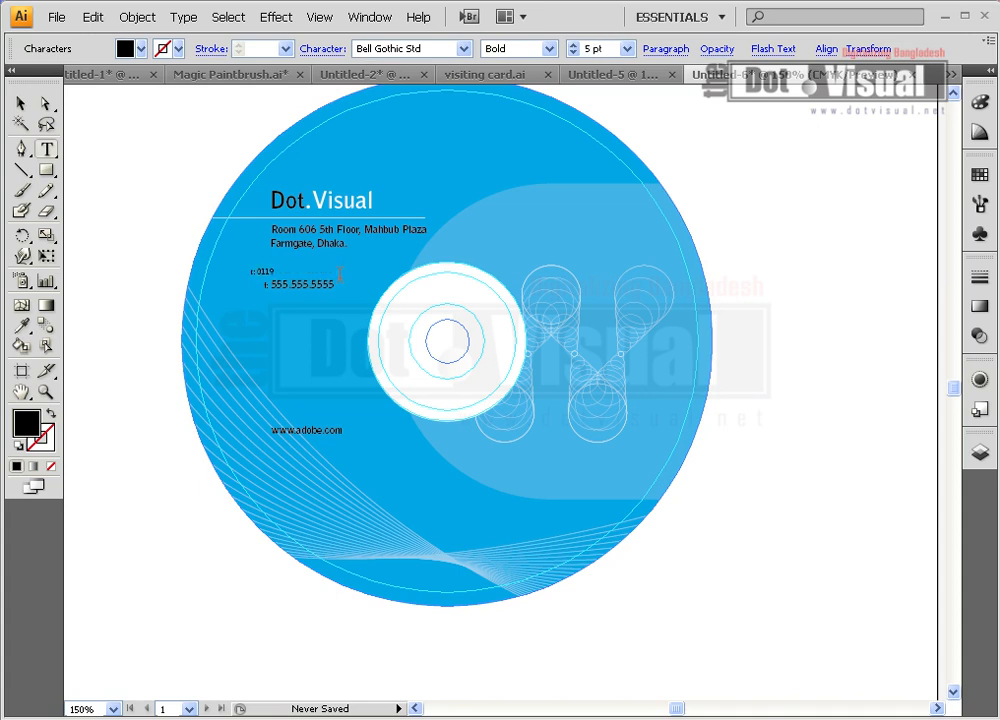
pyautogui.write('357')
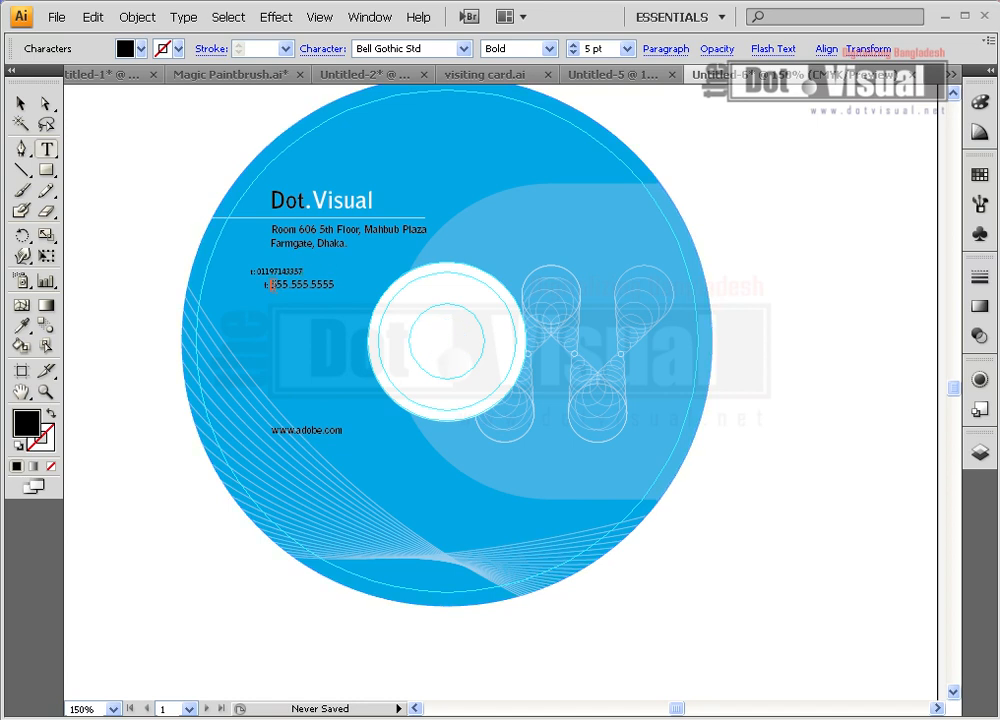
# Replace the second phone line with the company's other number
pyautogui.moveTo(269, 285); pyautogui.dragTo(345, 285)
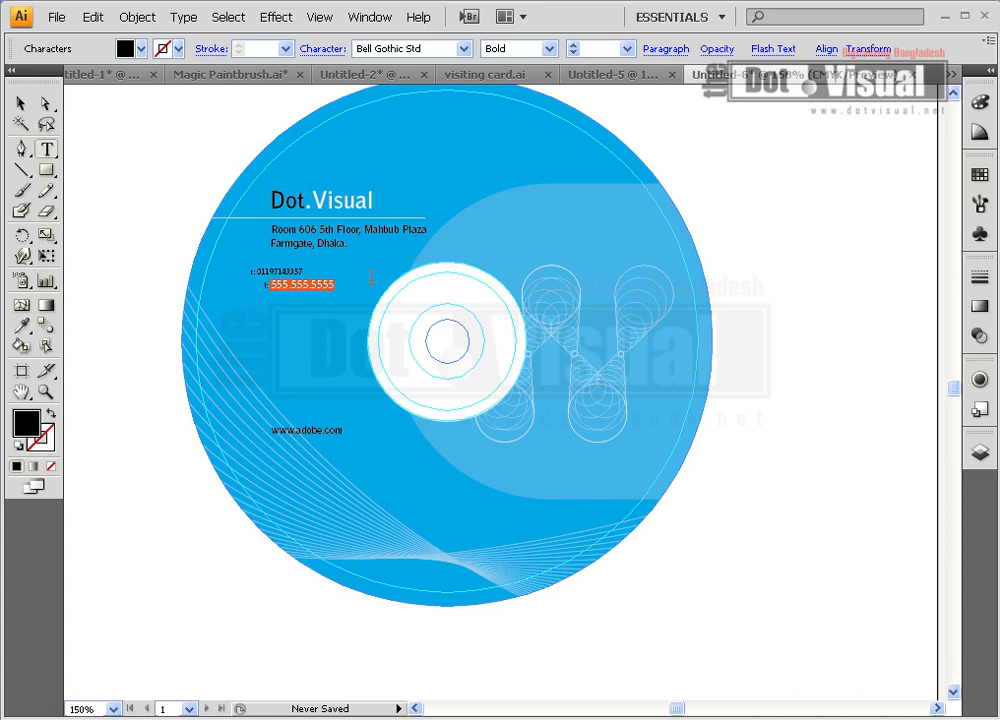
pyautogui.press('Escape')
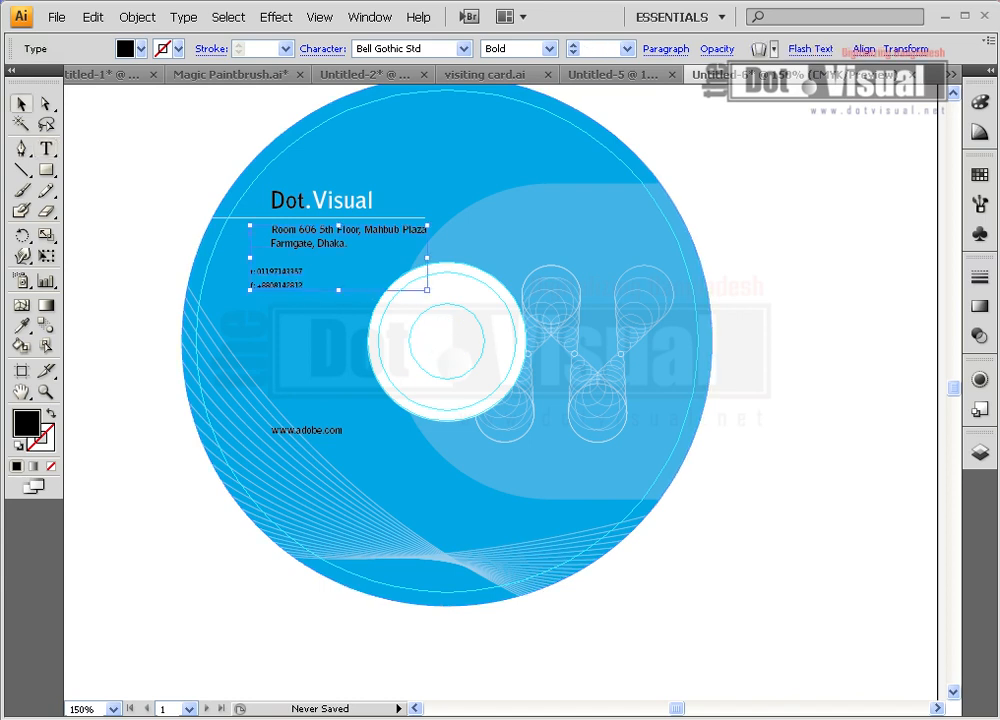
# Tab-indent both phone lines to align them under the address, then deselect
pyautogui.doubleClick(289, 273)
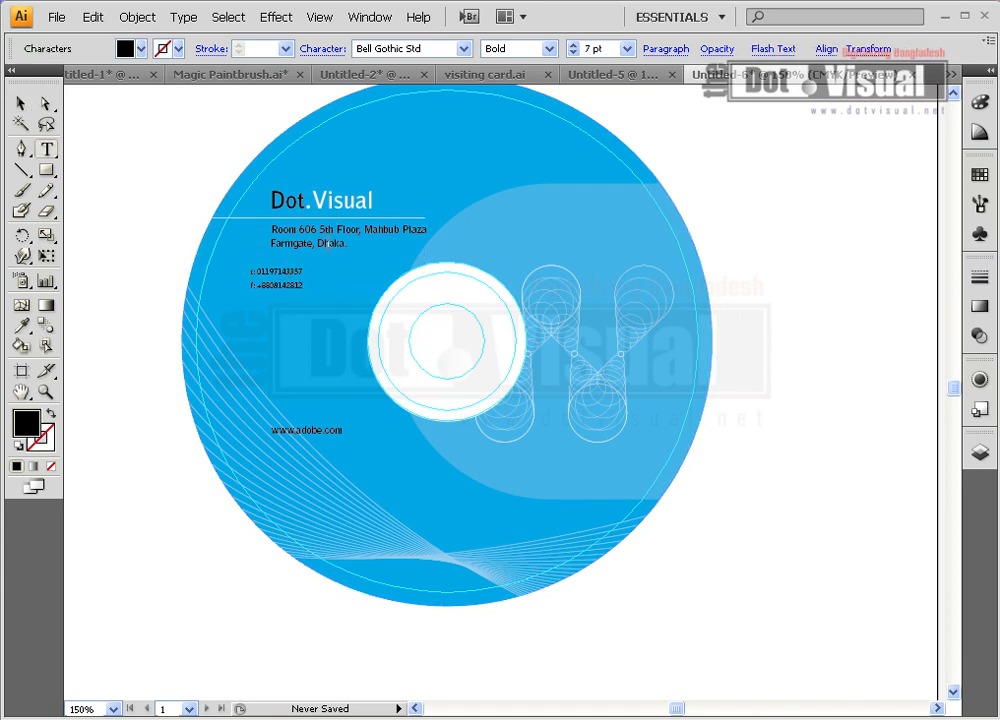
pyautogui.press('Tab')
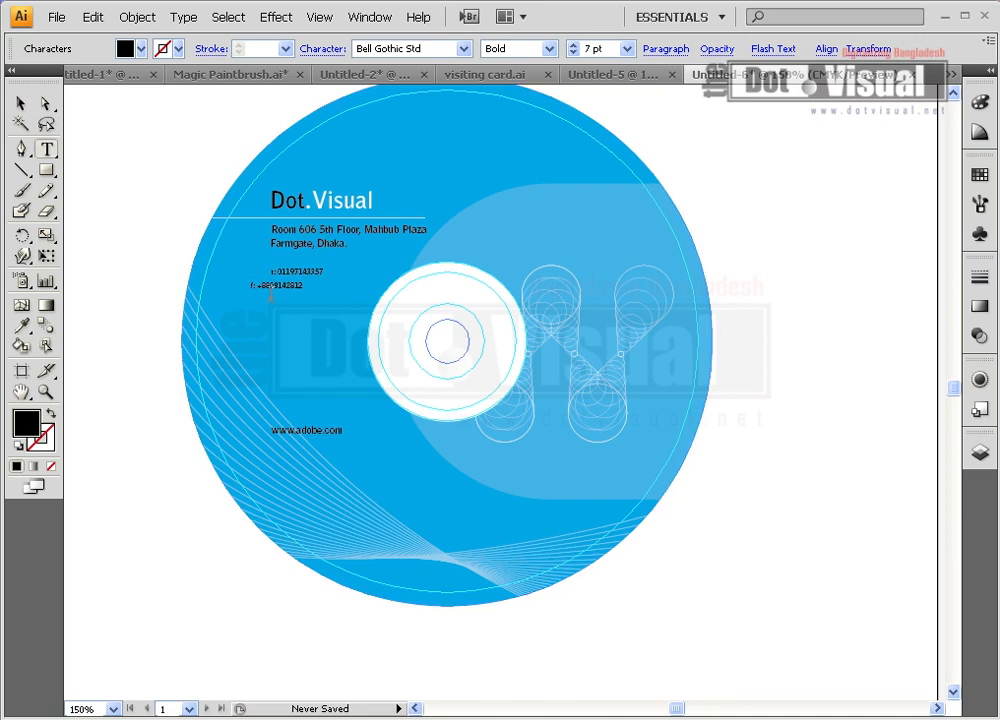
pyautogui.press('Tab')
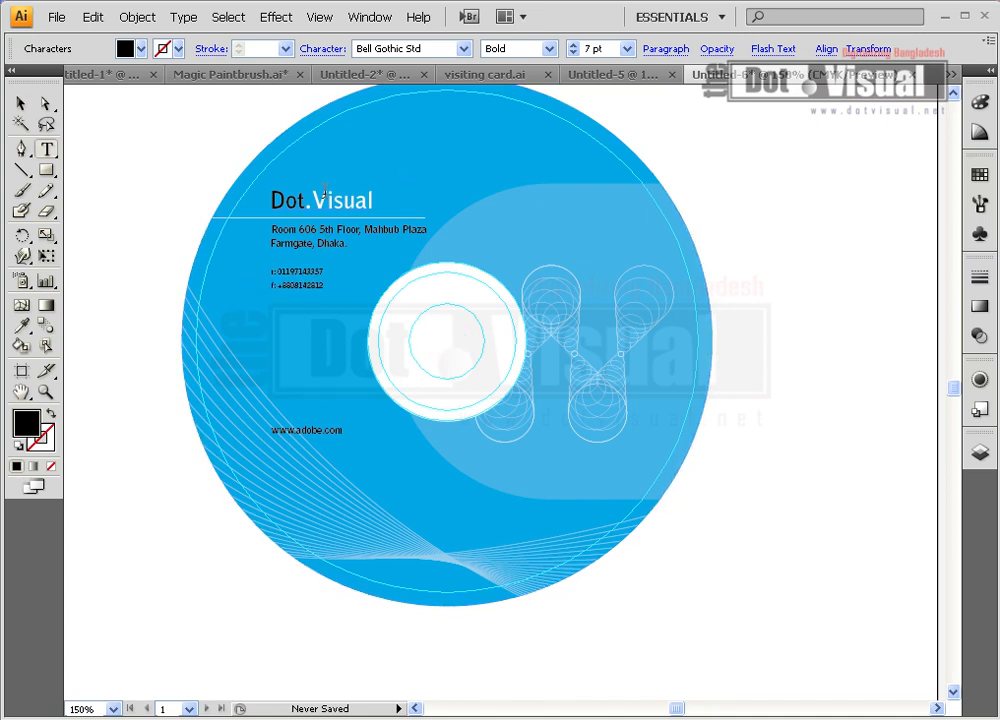
pyautogui.click(21, 103)
pyautogui.click(148, 119)
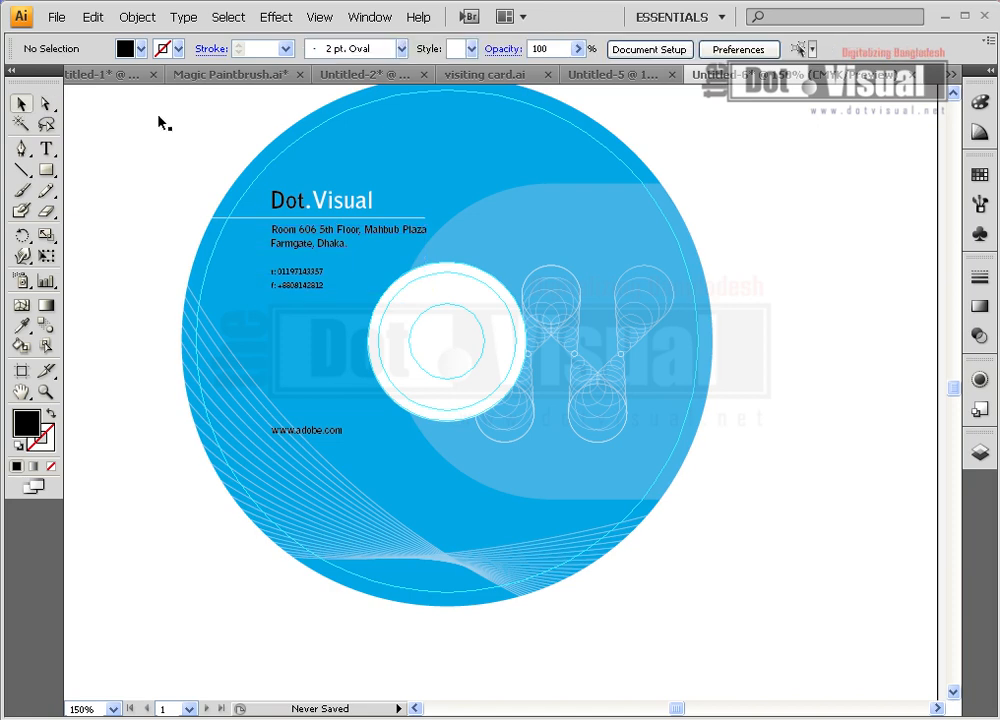
pyautogui.scroll(1, 258, 193)
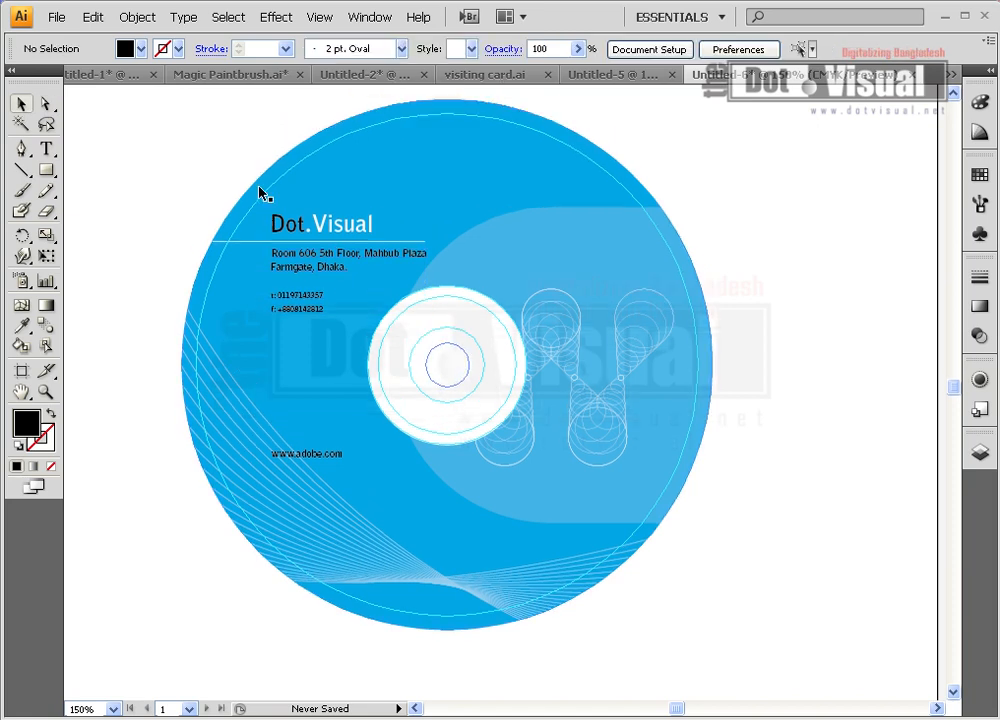
pyautogui.doubleClick(304, 456)
pyautogui.doubleClick(299, 455)
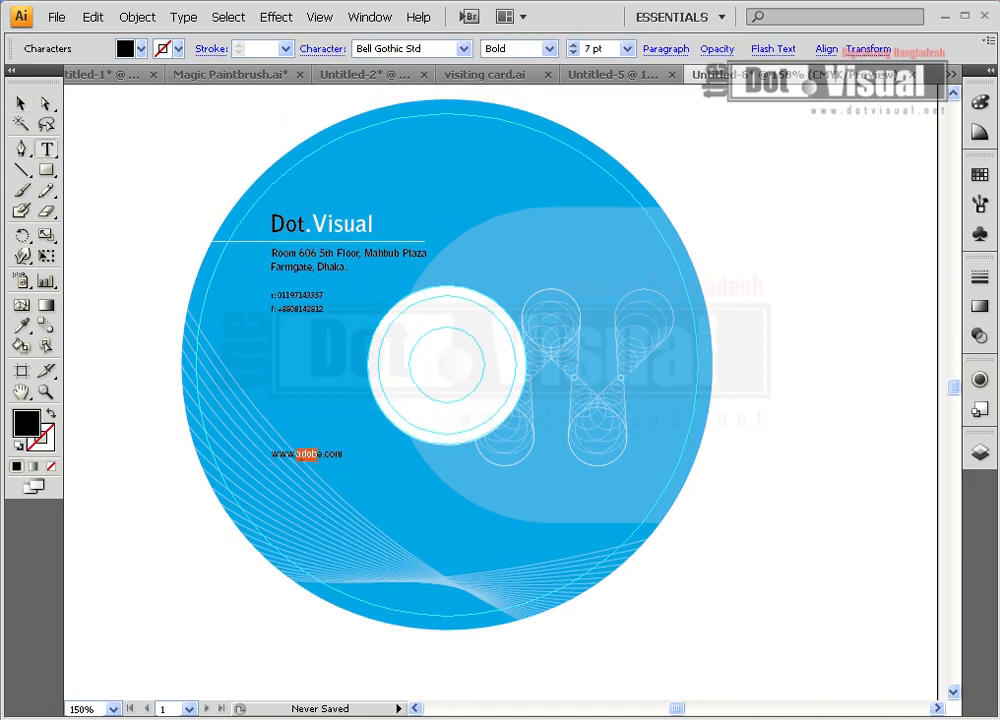
pyautogui.write('e')
pyautogui.press('BackSpace')
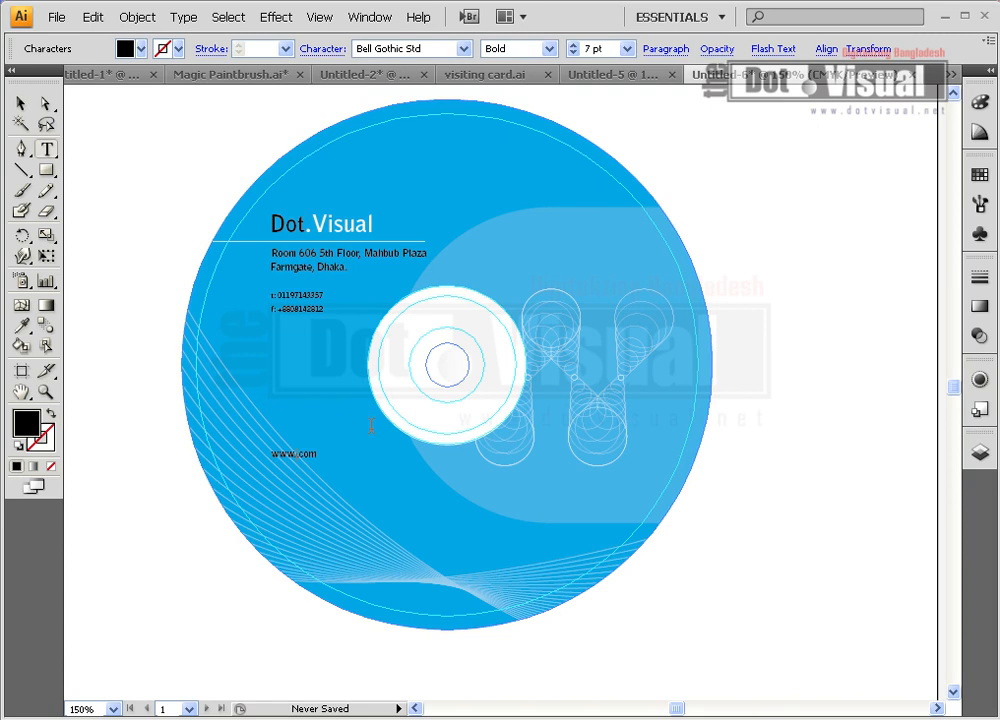
pyautogui.write('dotvisual.')
pyautogui.keyDown('ctrl'); pyautogui.click(306, 481); pyautogui.keyUp('ctrl')
pyautogui.click(21, 104)
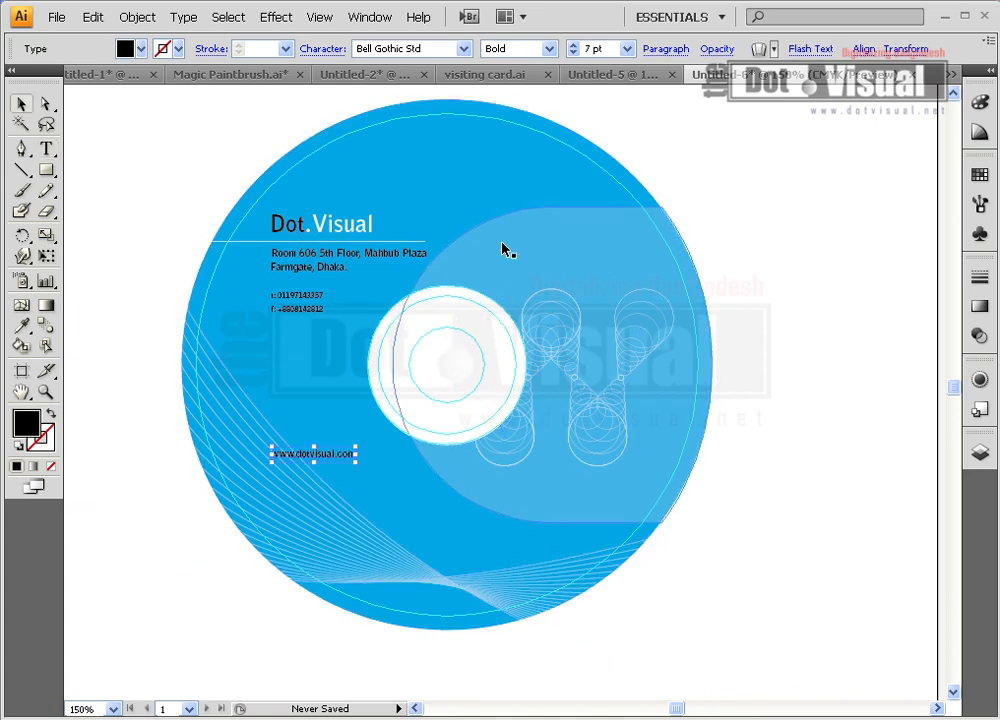
# Try several fills from the CMYK spectrum, settling the disc background on yellow-green (C 33.33, Y 85.88)
pyautogui.click(489, 180)
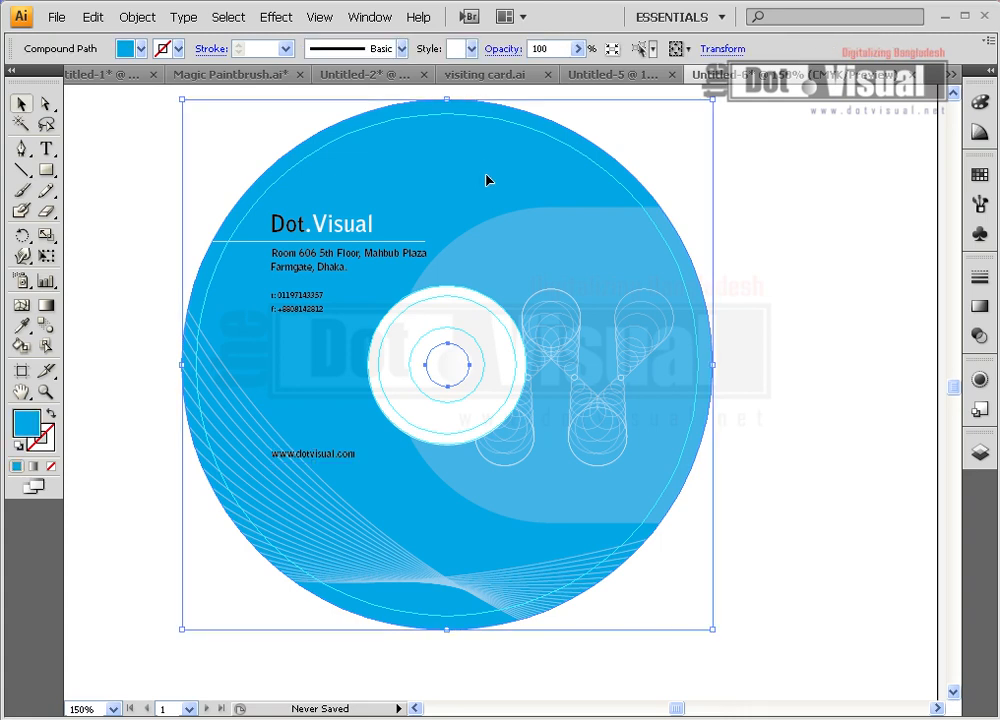
pyautogui.click(980, 102)
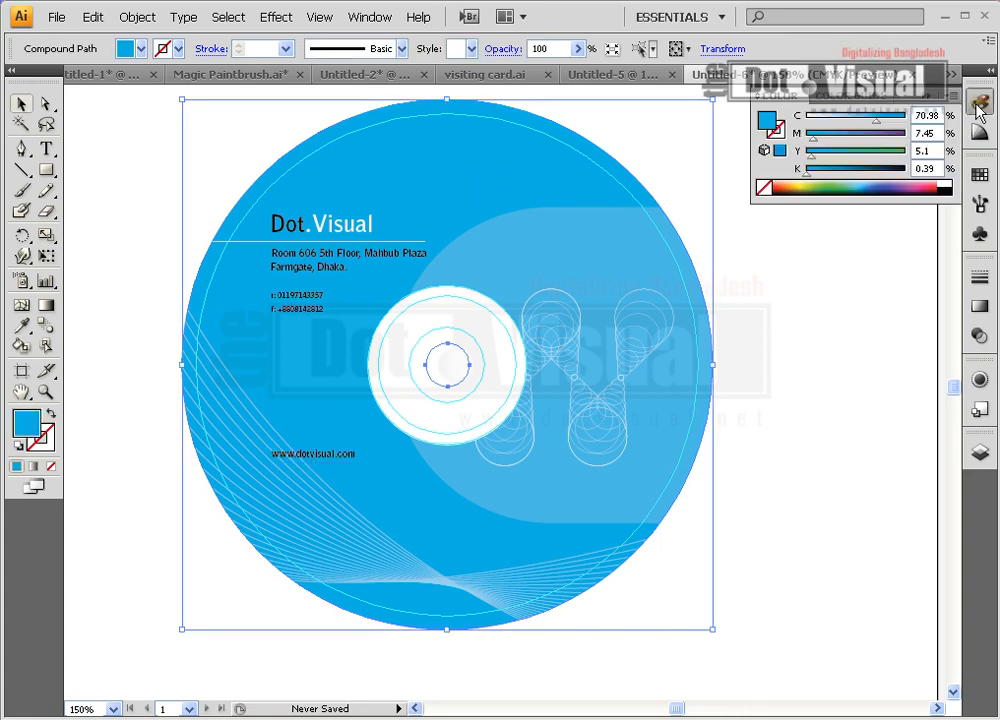
pyautogui.click(856, 182)
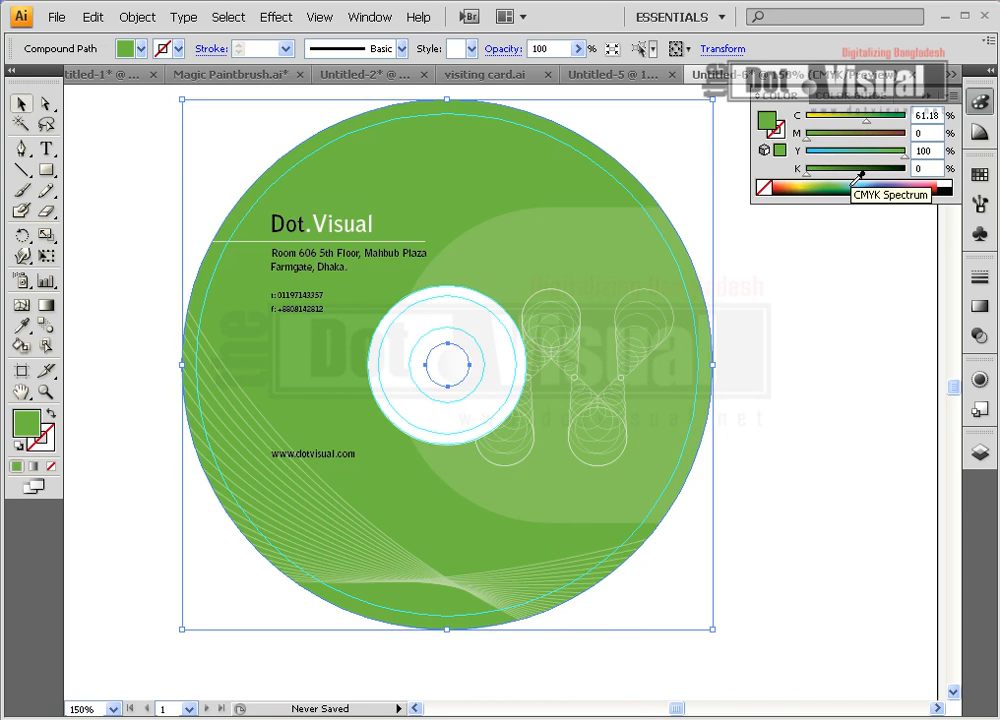
pyautogui.click(866, 180)
pyautogui.click(804, 181)
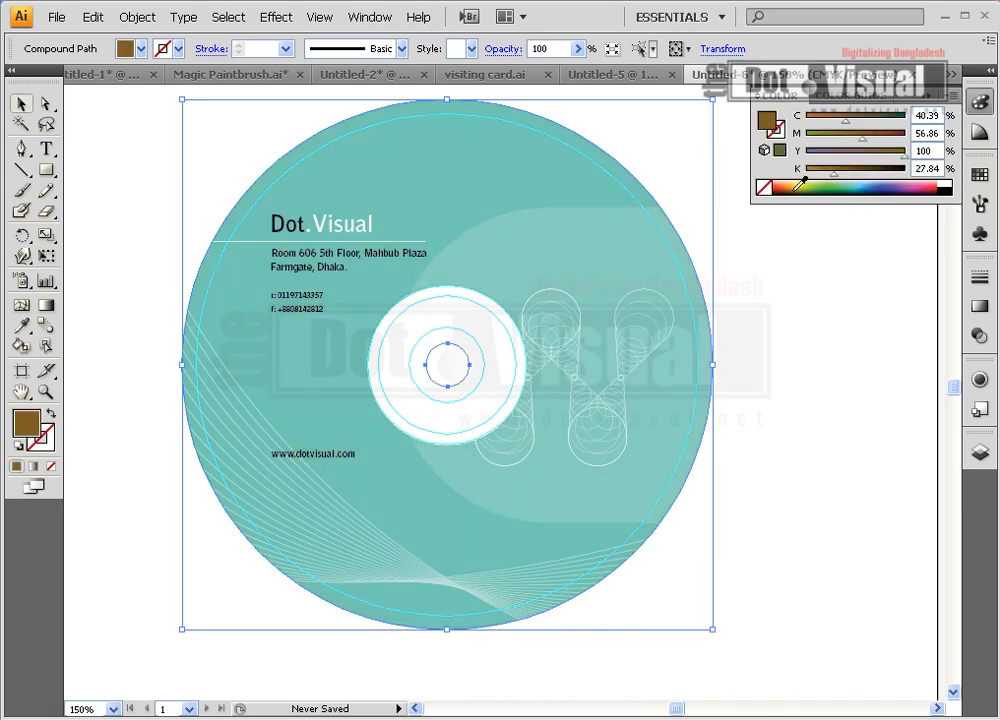
pyautogui.click(926, 180)
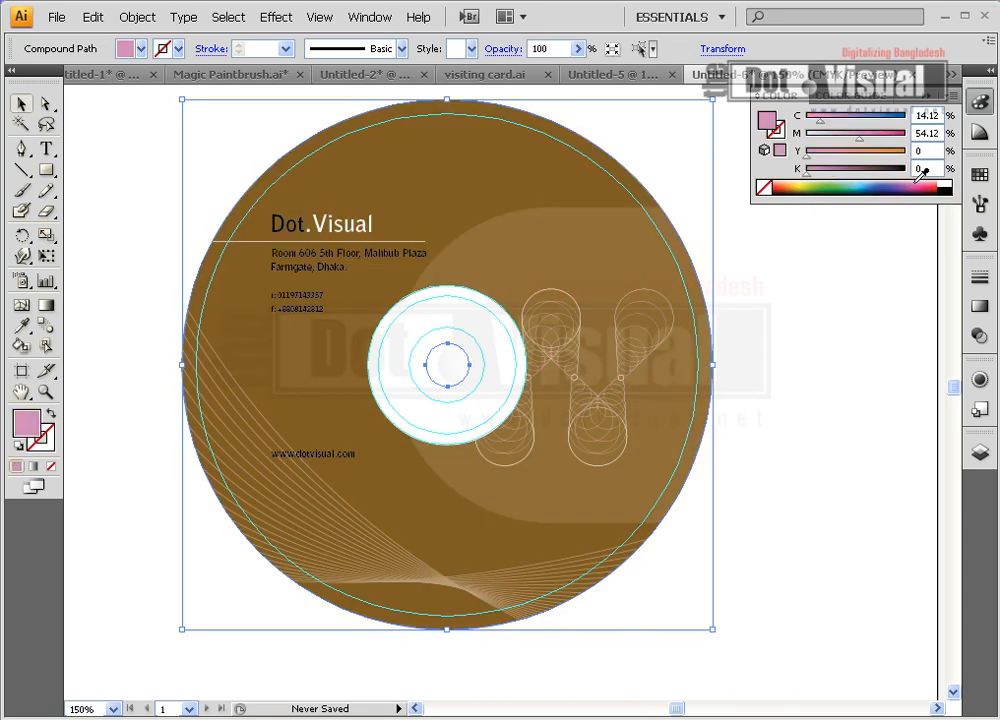
pyautogui.click(928, 181)
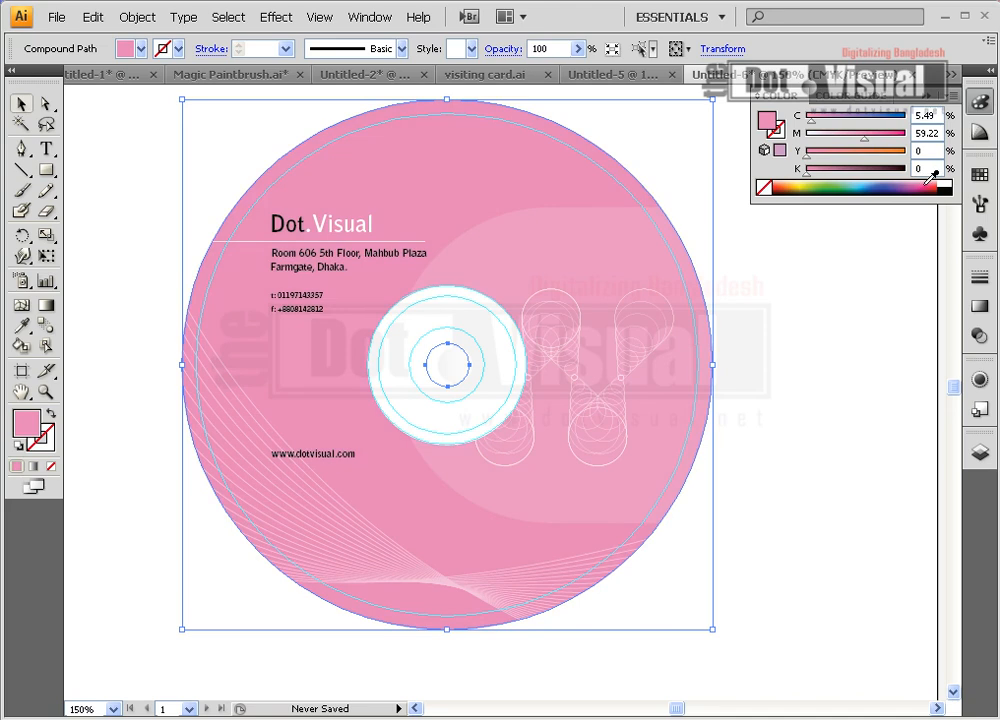
pyautogui.click(934, 181)
pyautogui.click(930, 181)
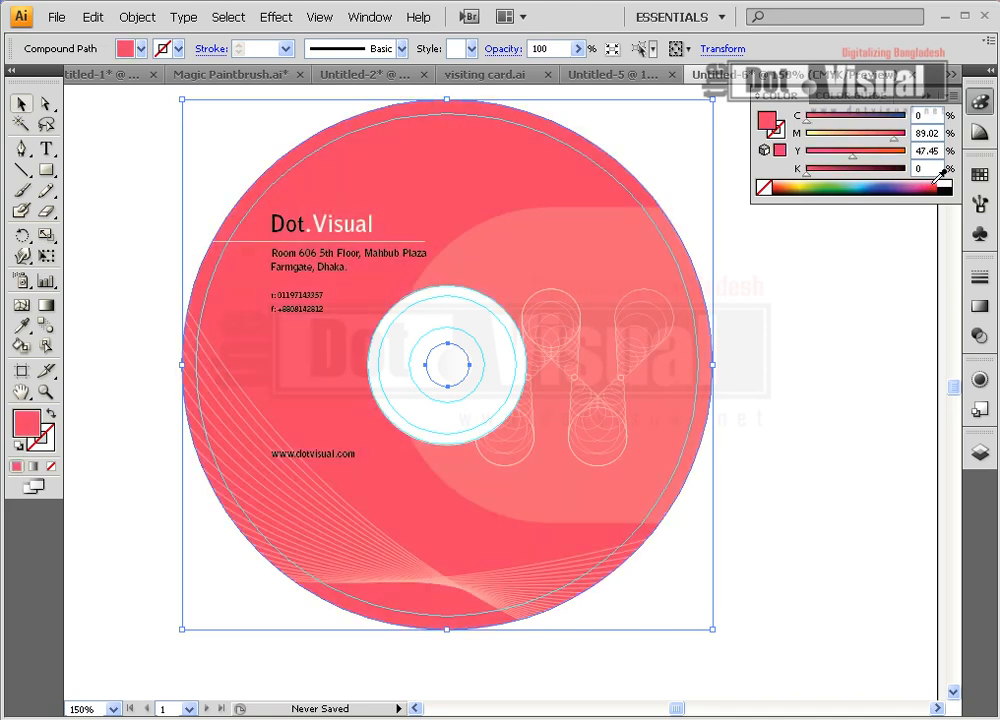
pyautogui.click(812, 186)
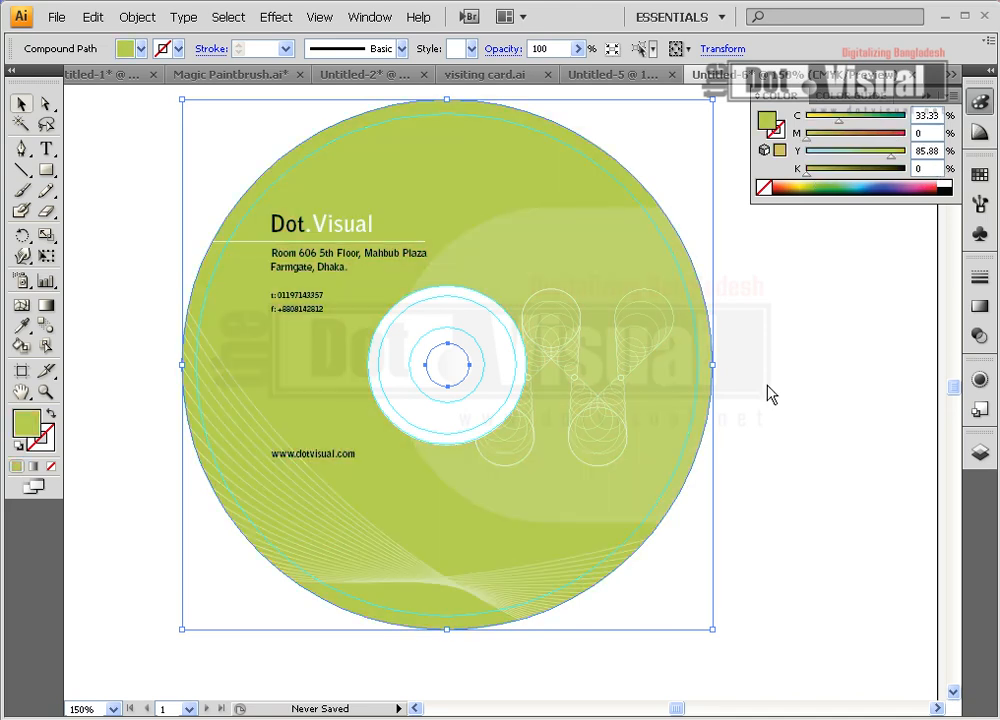
pyautogui.click(766, 389)
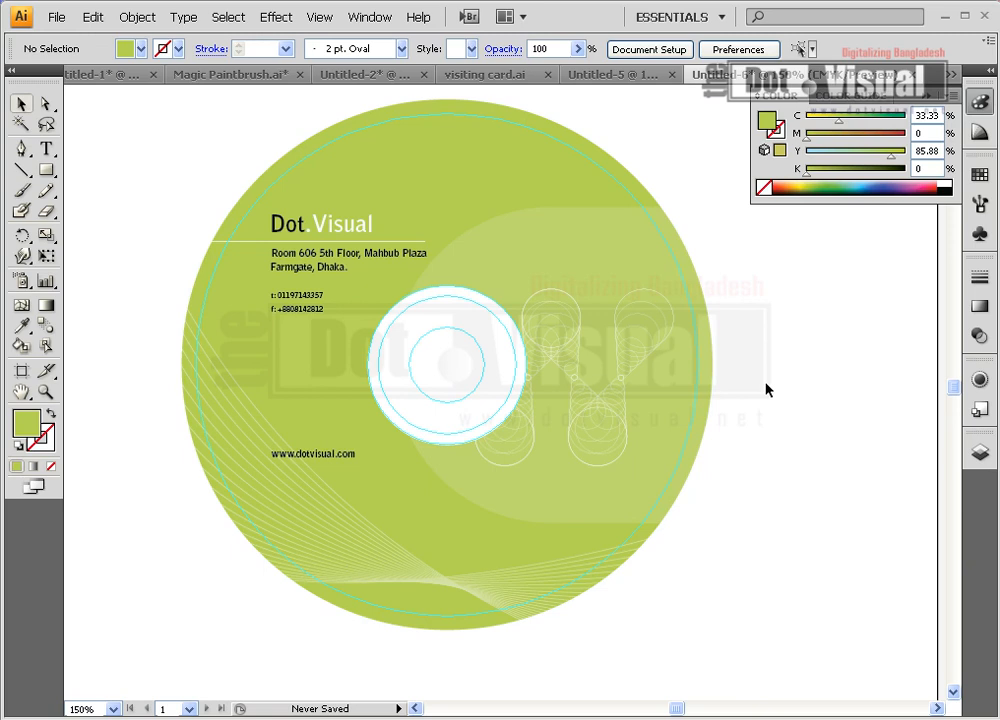